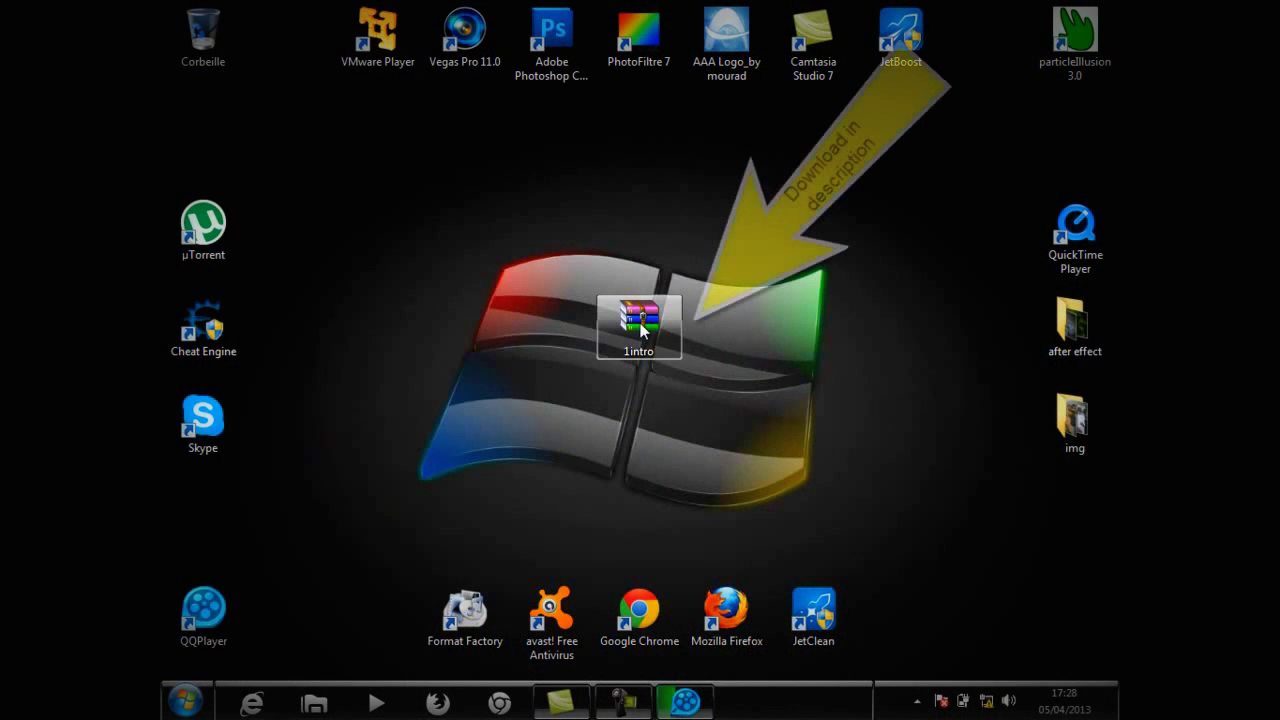
Step: Extract 1intro.rar onto the desktop, then move the archive top right and the 1intro folder to the centre
right_click(640, 325)
click(706, 375)
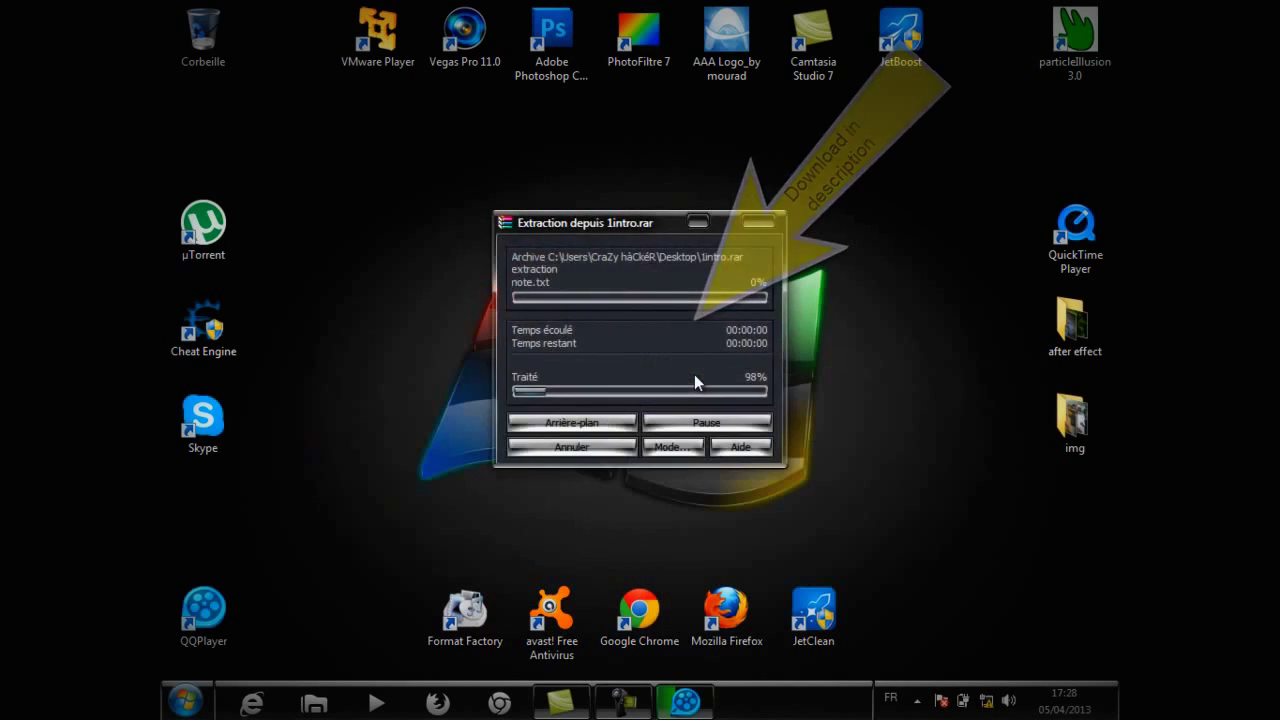
drag(635, 322, 984, 127)
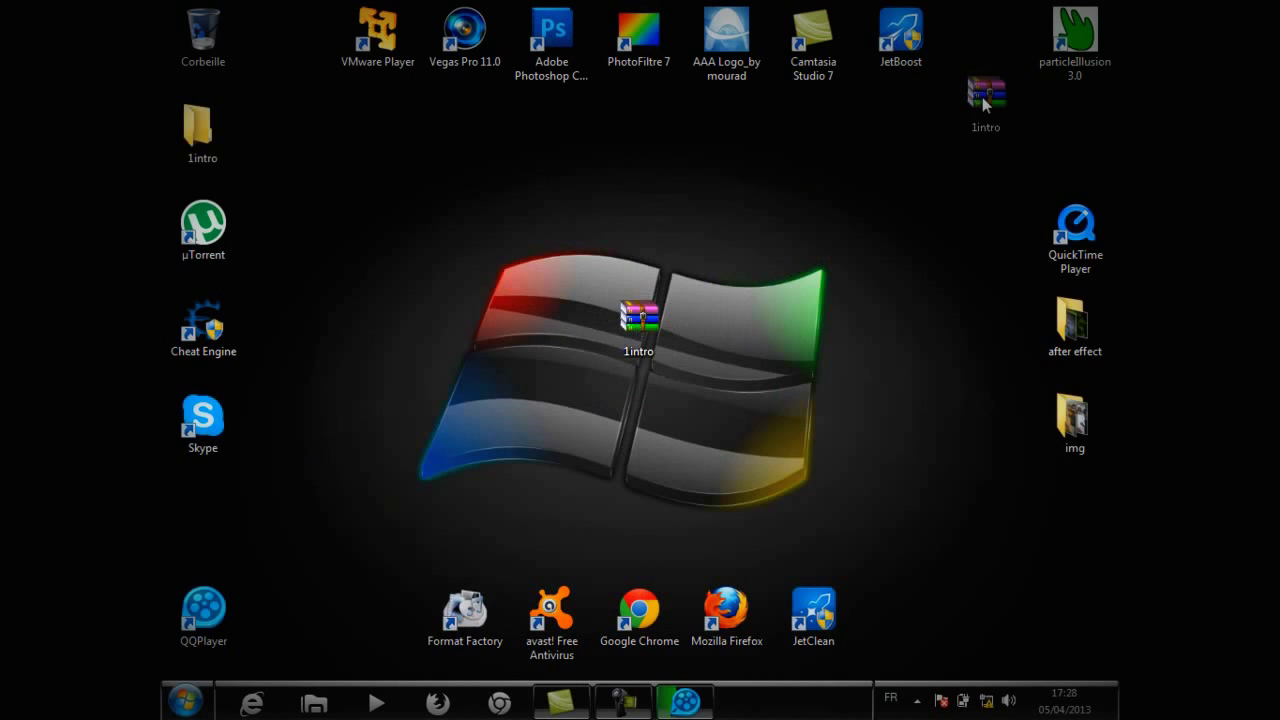
click(200, 130)
drag(200, 135, 722, 333)
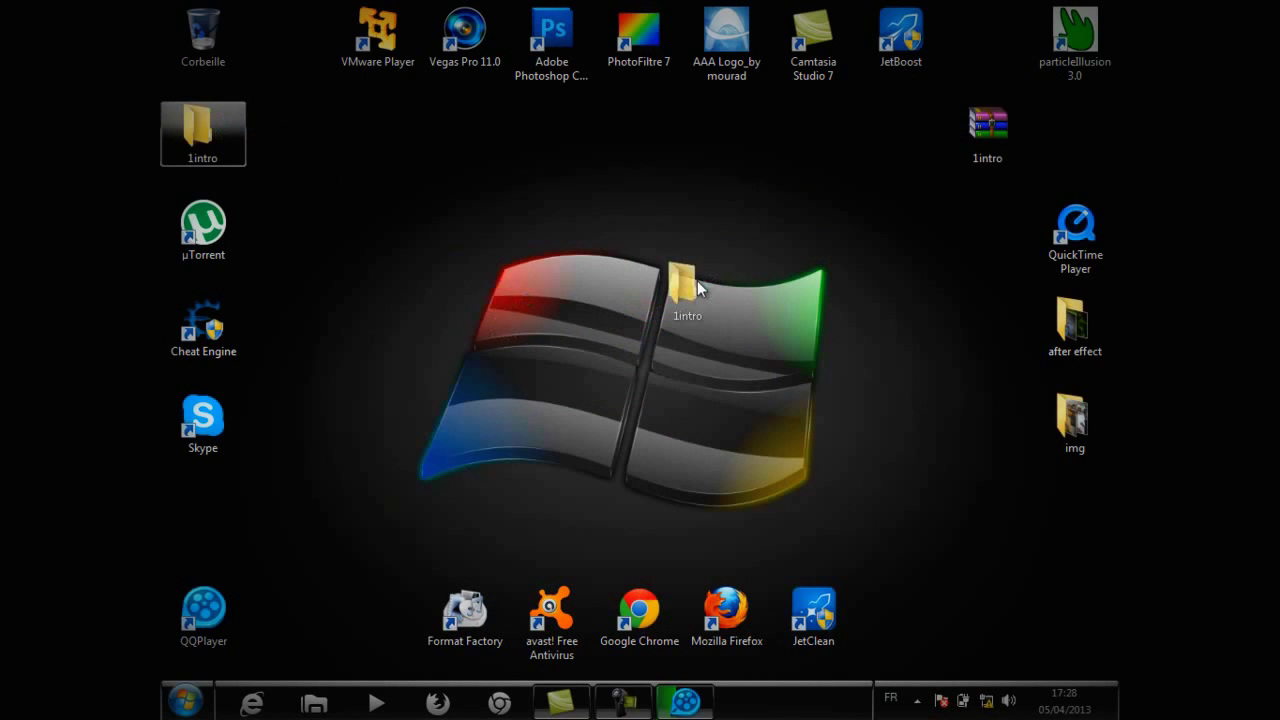
Step: Open the 1intro folder, select the 1 intro project file, and minimise the Explorer window
double_click(723, 333)
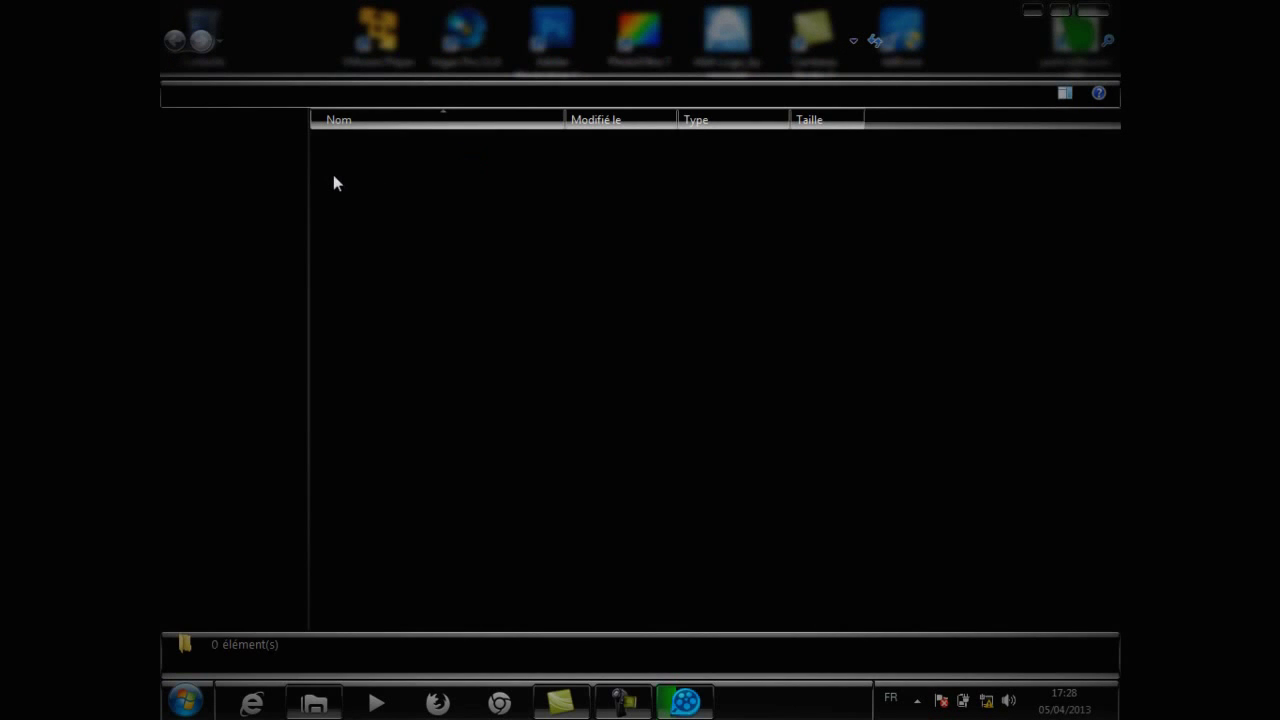
click(368, 150)
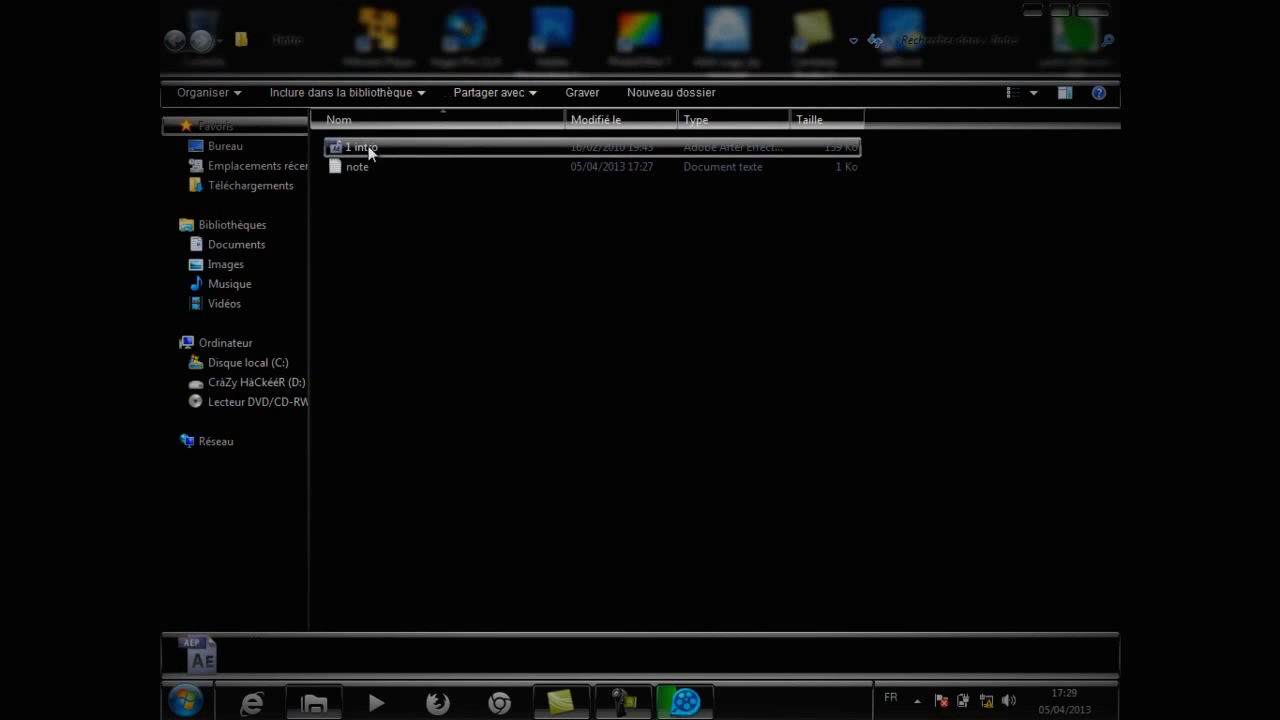
click(1030, 16)
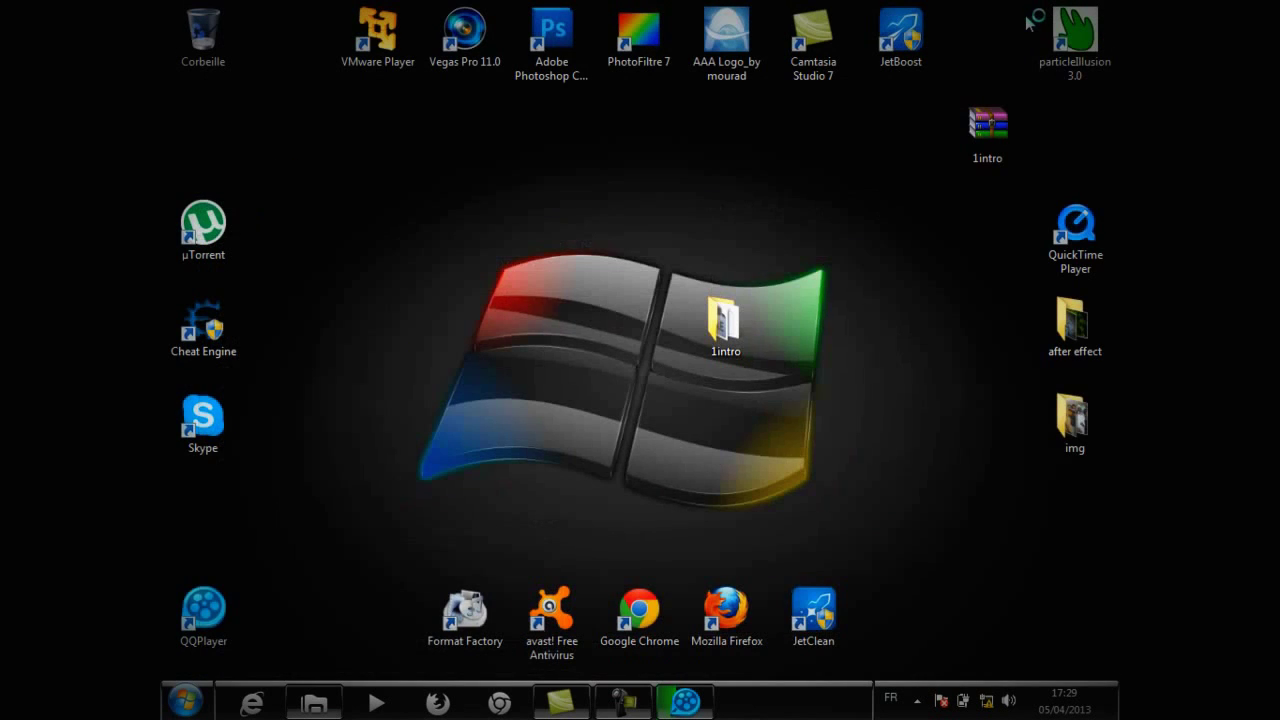
Step: Close the QQPlayer window from its taskbar button
right_click(685, 702)
click(660, 654)
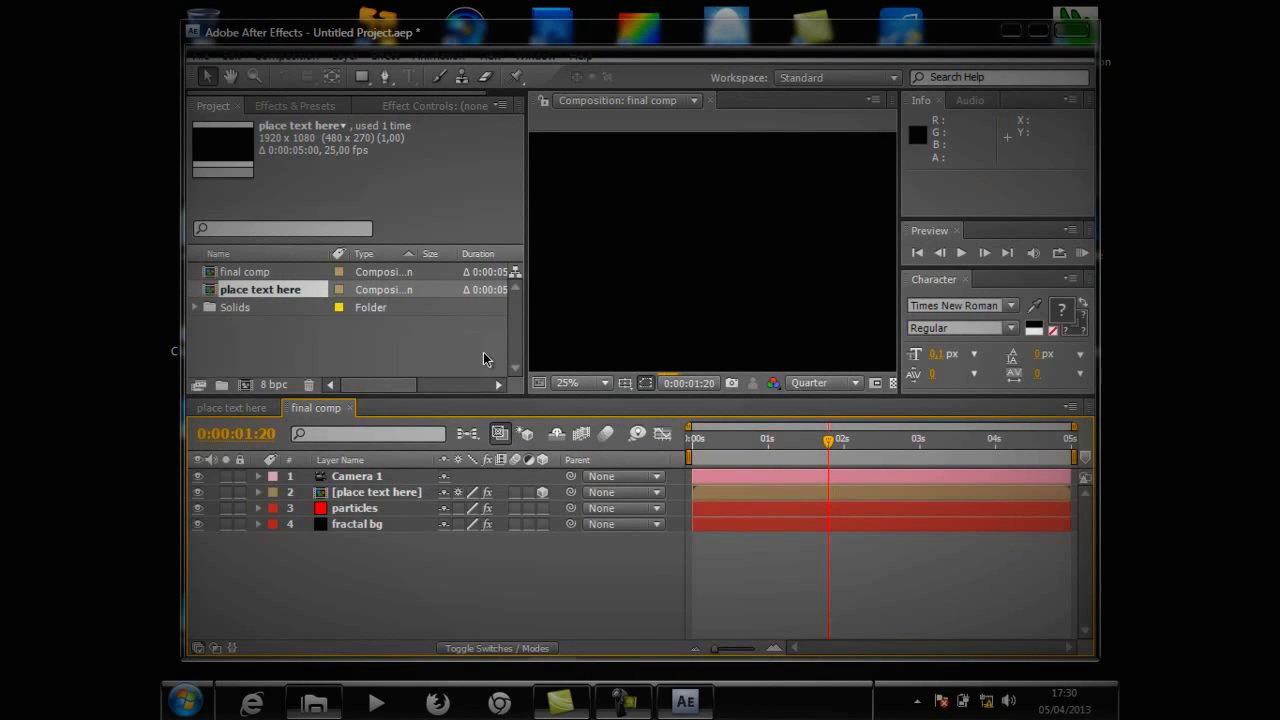
Step: Maximise After Effects, set preview resolution to Half, rewind to the start, and open the place text here comp
click(1040, 33)
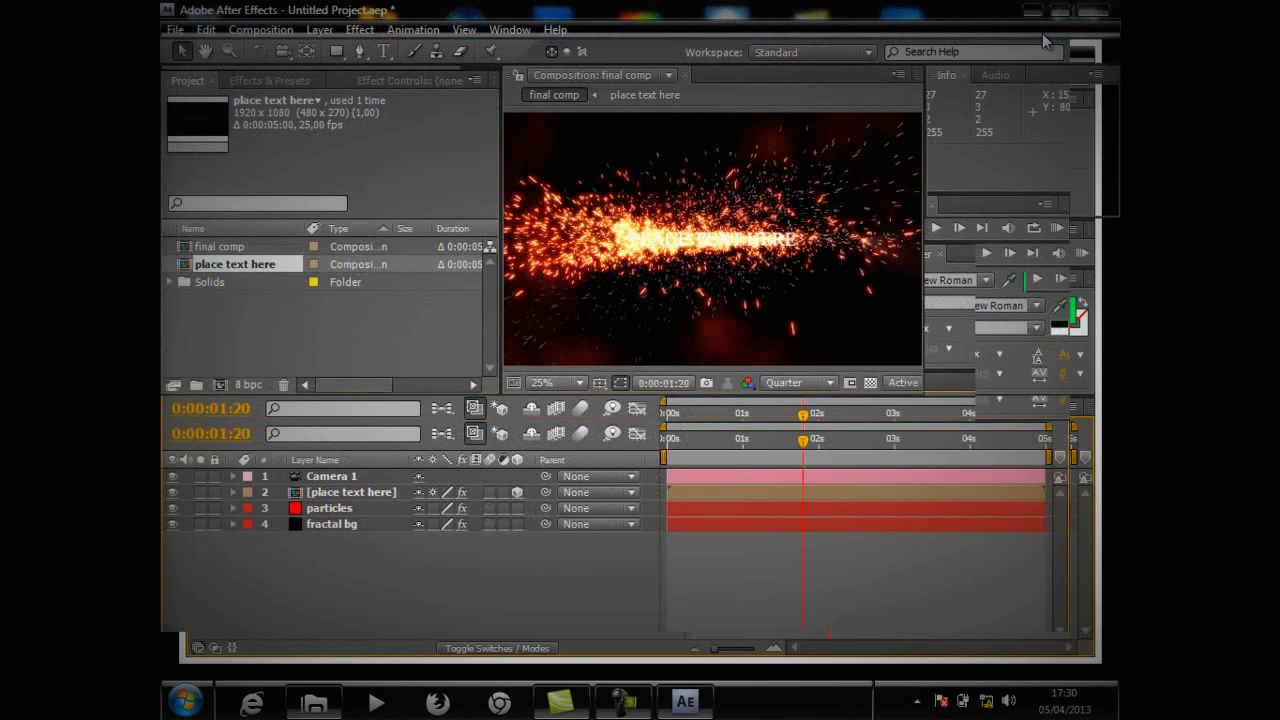
click(834, 386)
click(798, 450)
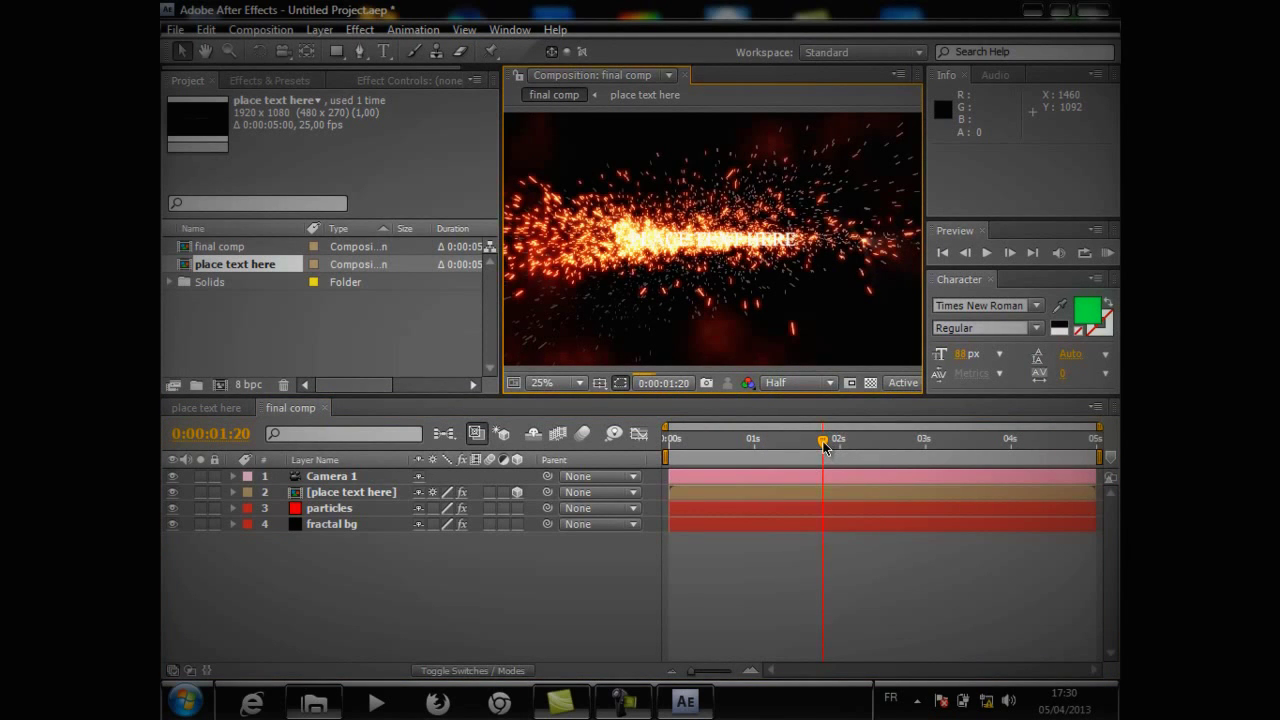
drag(826, 444, 822, 444)
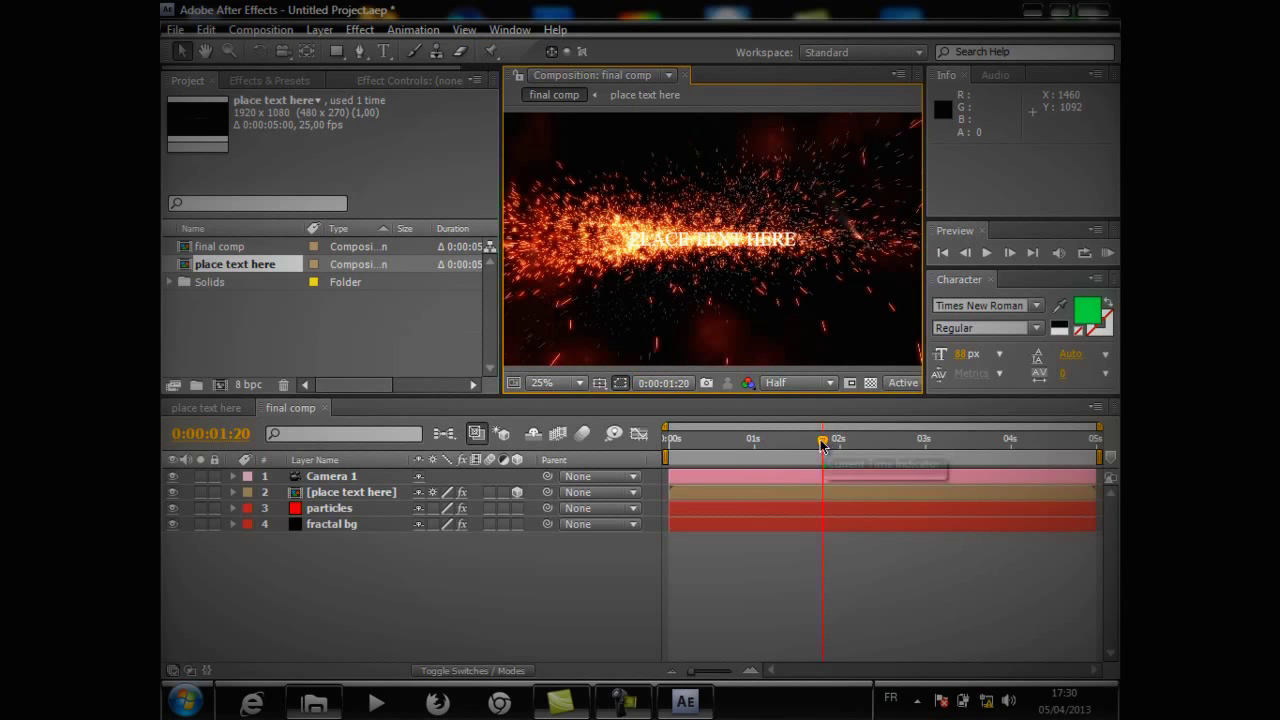
drag(713, 438, 668, 438)
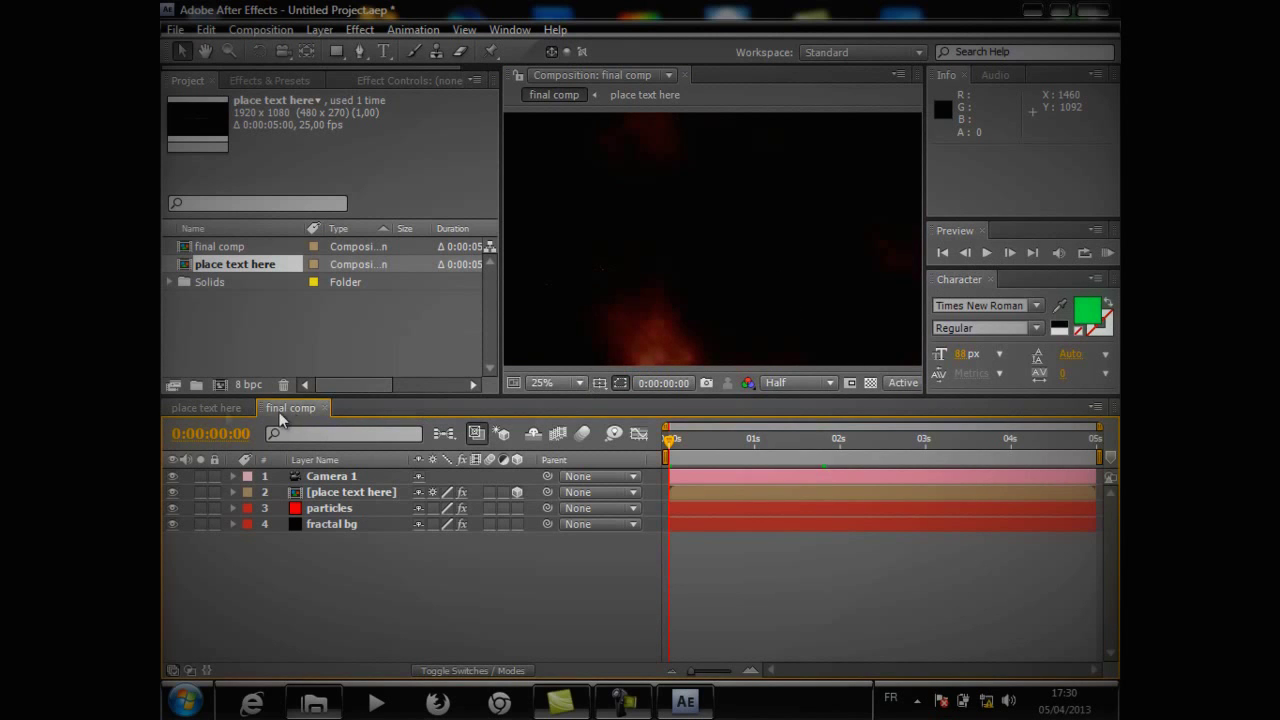
click(209, 408)
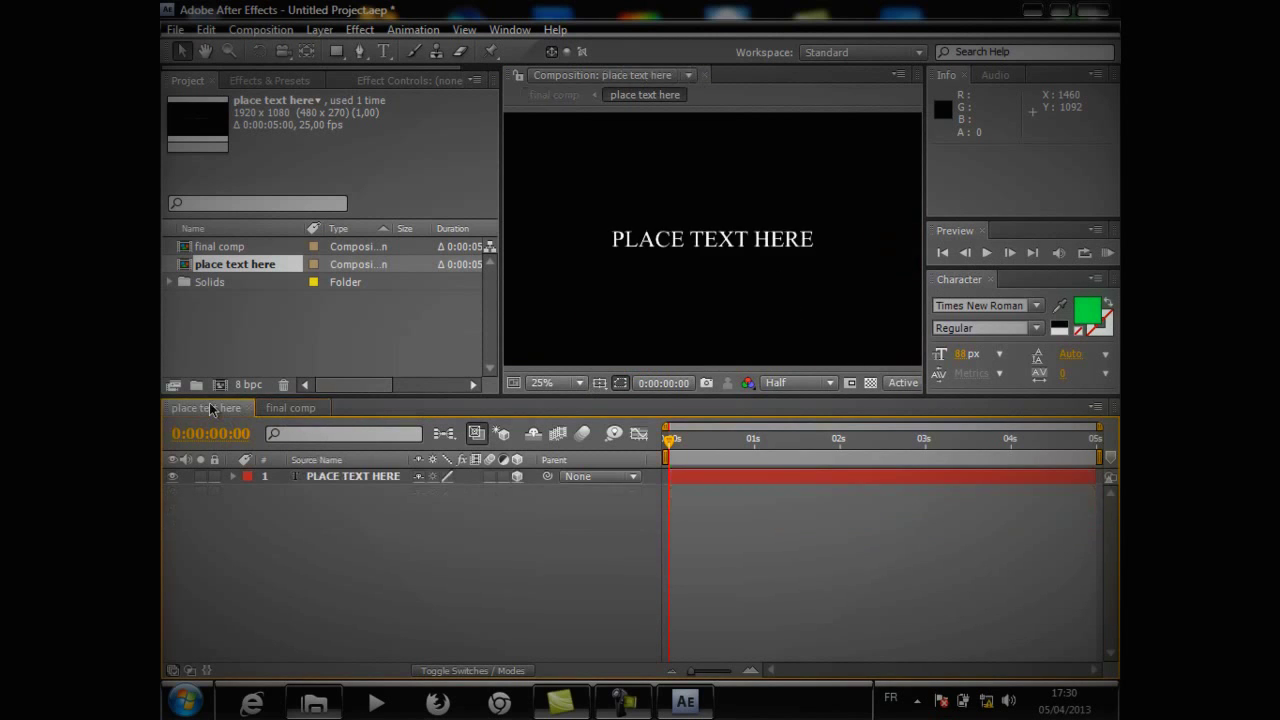
Step: Replace the PLACE TEXT HERE text with 'Designmourad' and select the new text
click(328, 477)
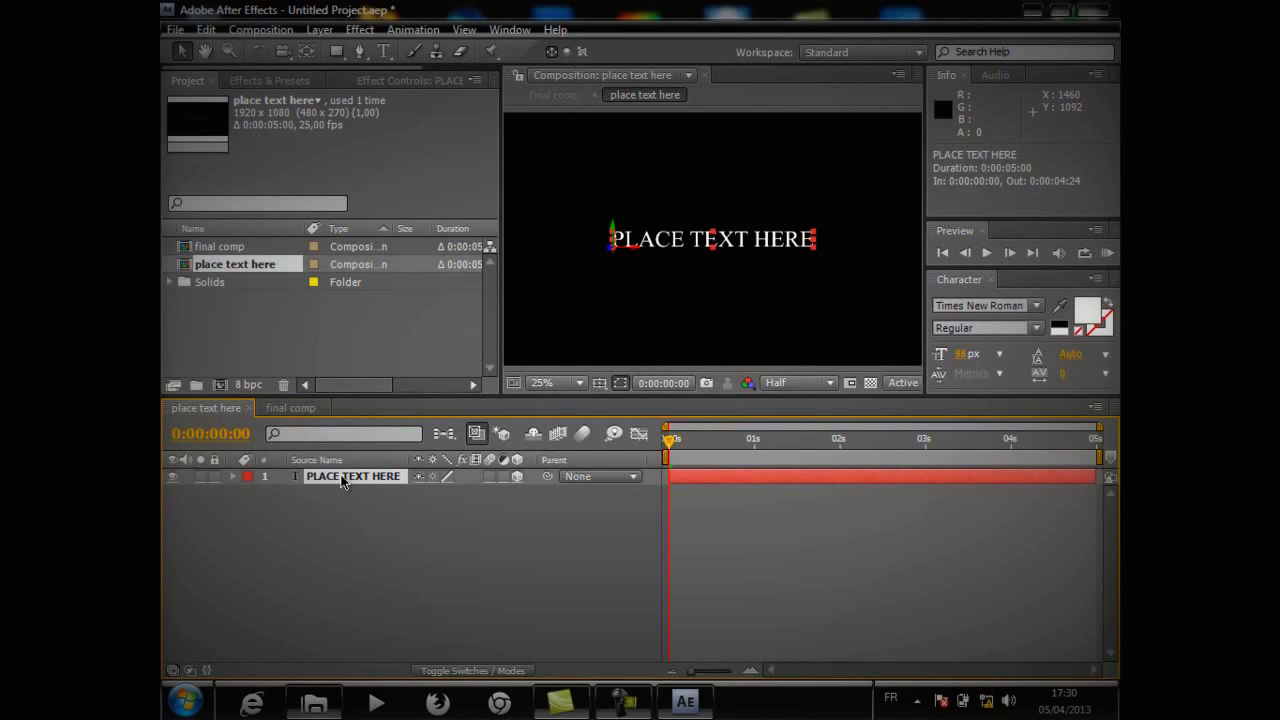
double_click(341, 478)
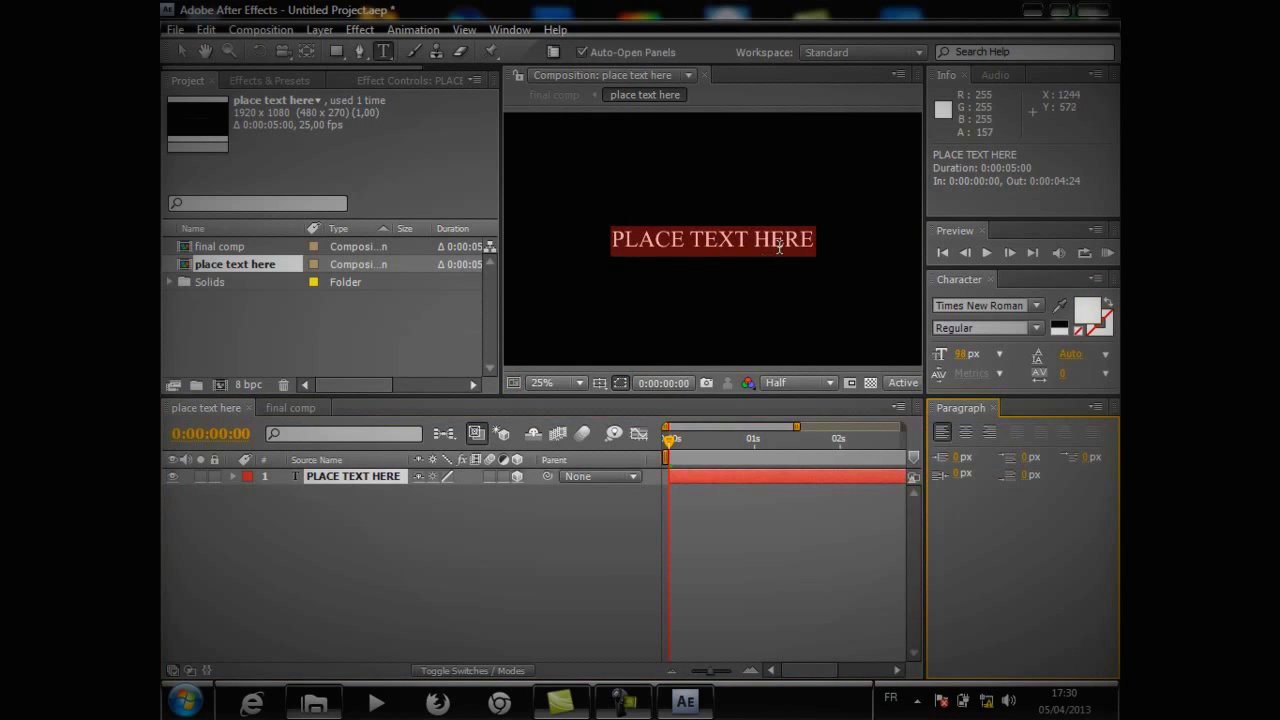
text(m)
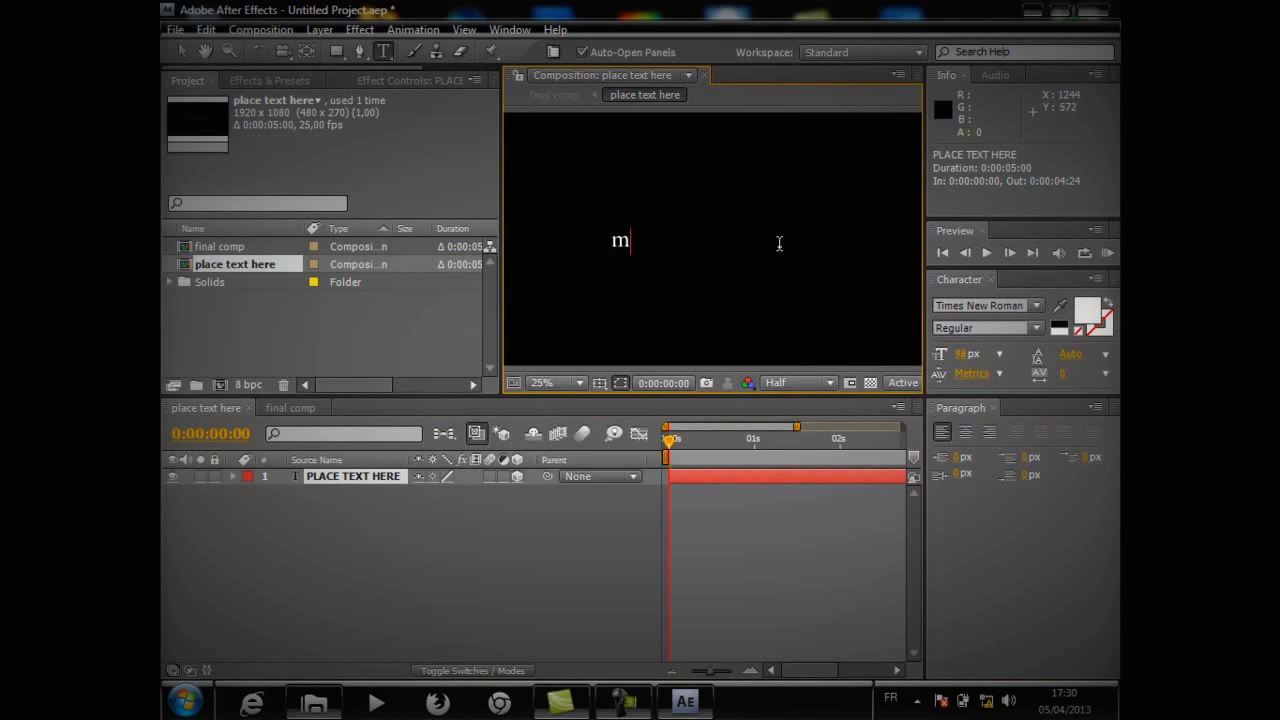
text(Designm)
text(De )
text(mourad)
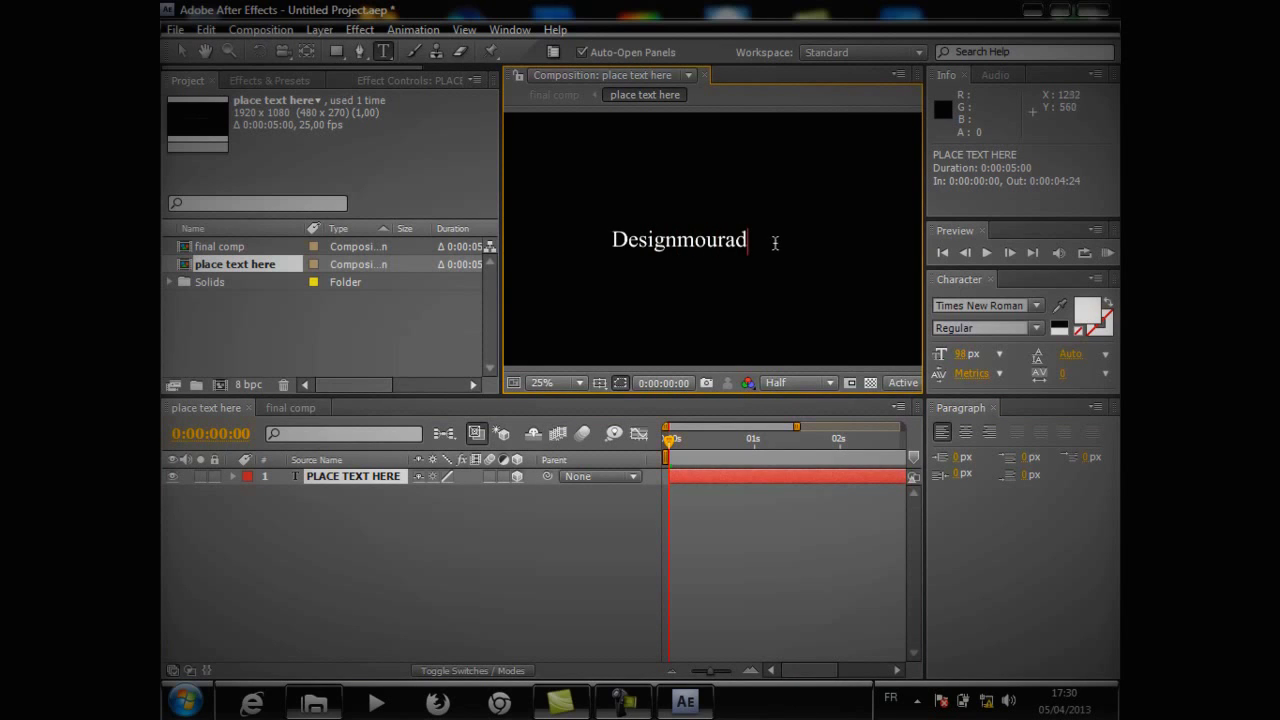
drag(748, 242, 596, 246)
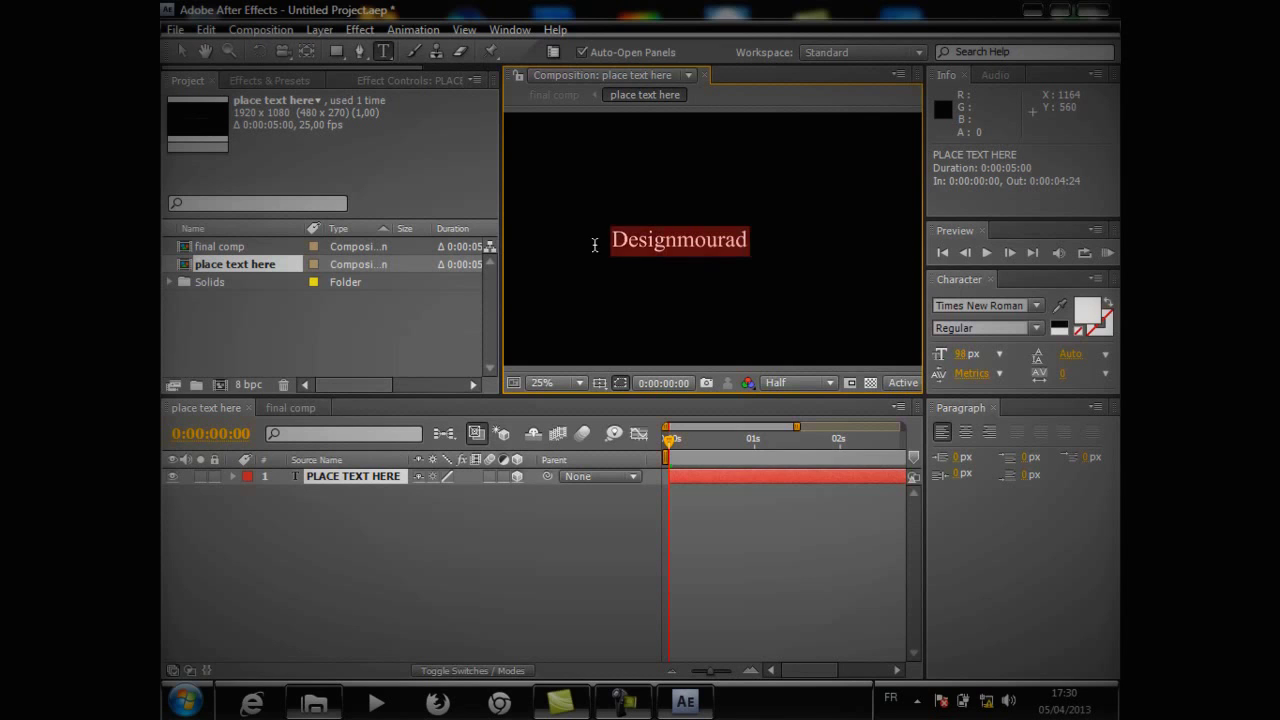
click(1039, 307)
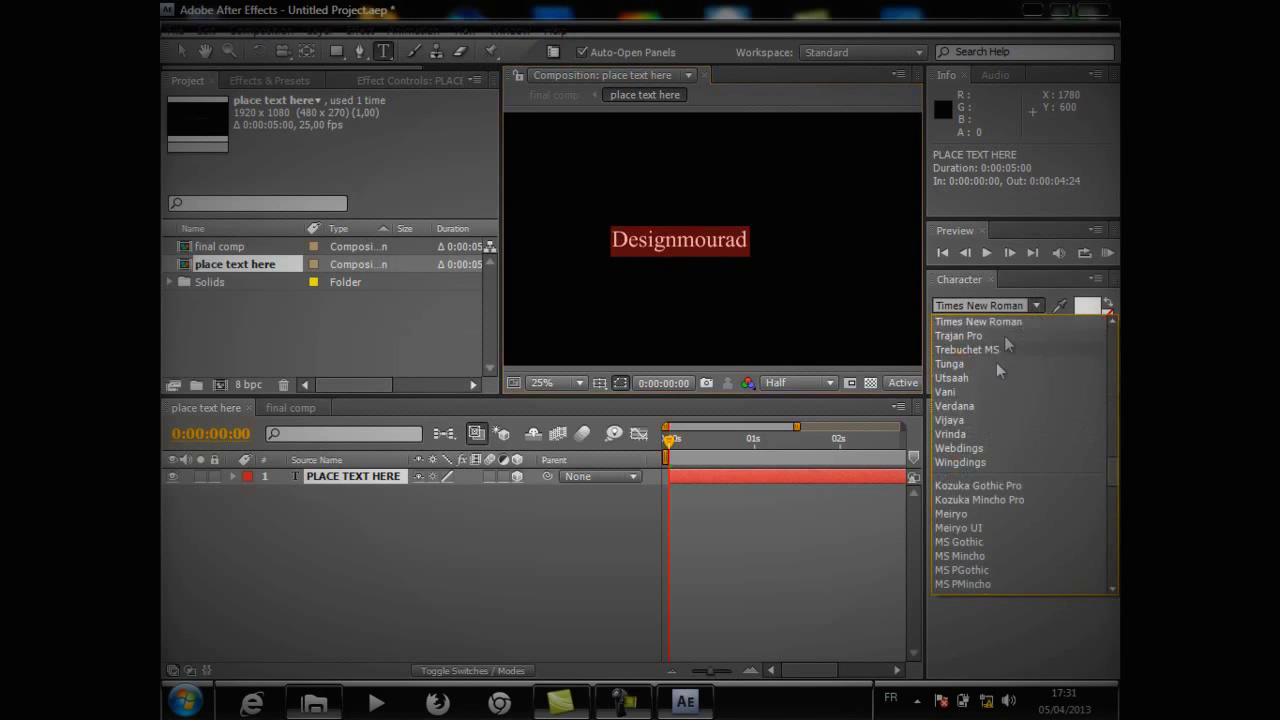
Step: Set the Designmourad text to the Vijaya font at 165 px and commit the edit
click(984, 403)
key(Down)
key(Down)
key(Down)
key(Down)
key(Down)
key(Down)
key(Down)
key(Down)
key(Down)
key(Down)
key(Down)
key(Down)
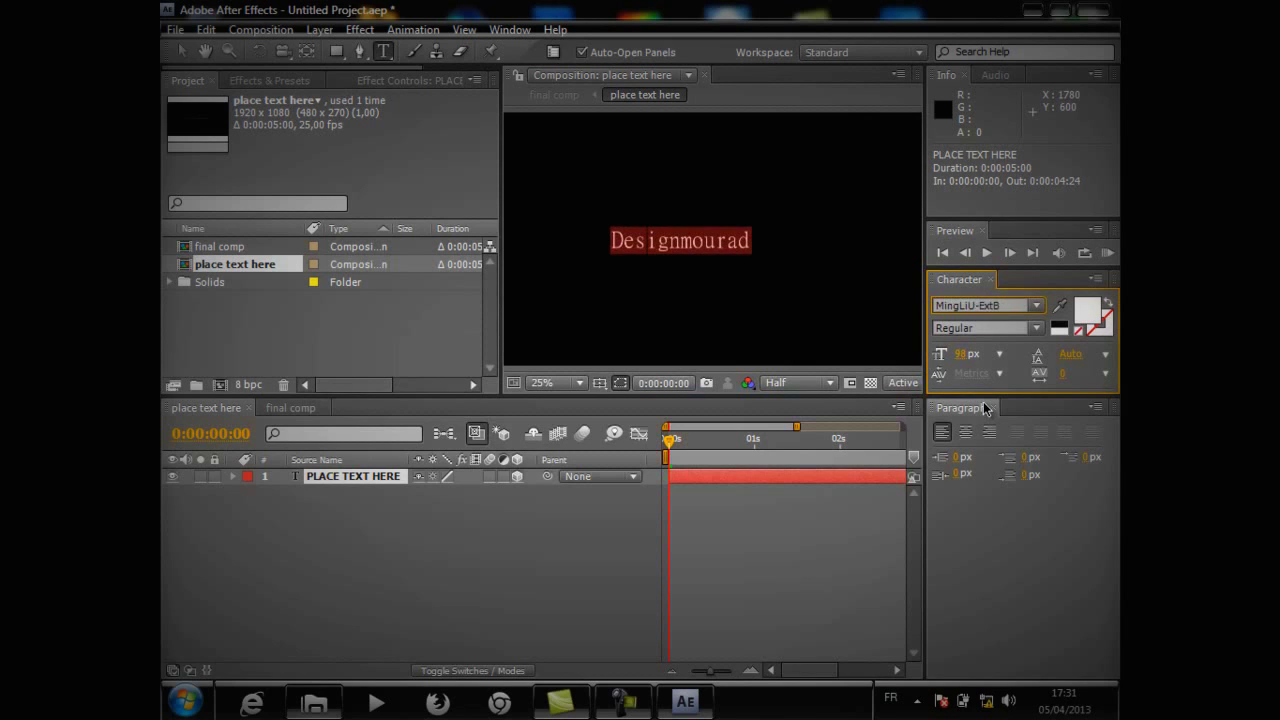
key(Down)
key(Down)
key(Down)
key(Down)
key(Down)
key(Down)
key(Down)
key(Down)
key(Down)
key(Down)
key(Down)
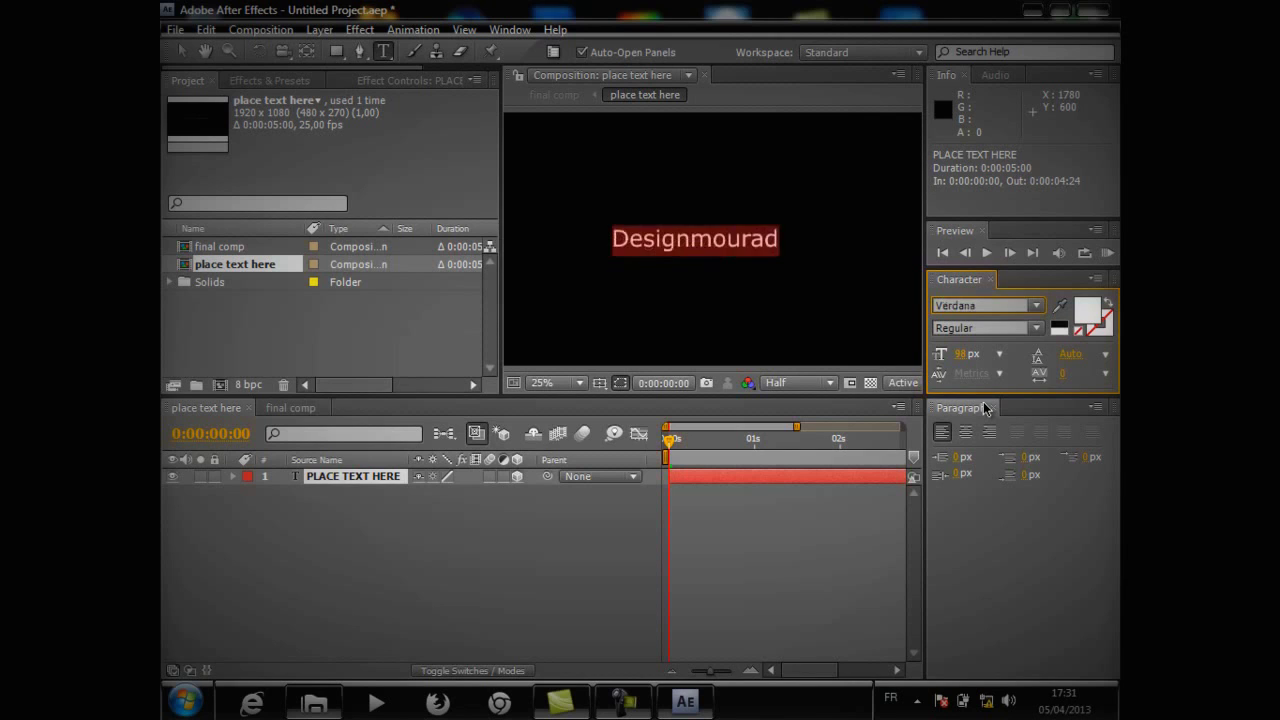
key(Down)
key(Down)
key(Down)
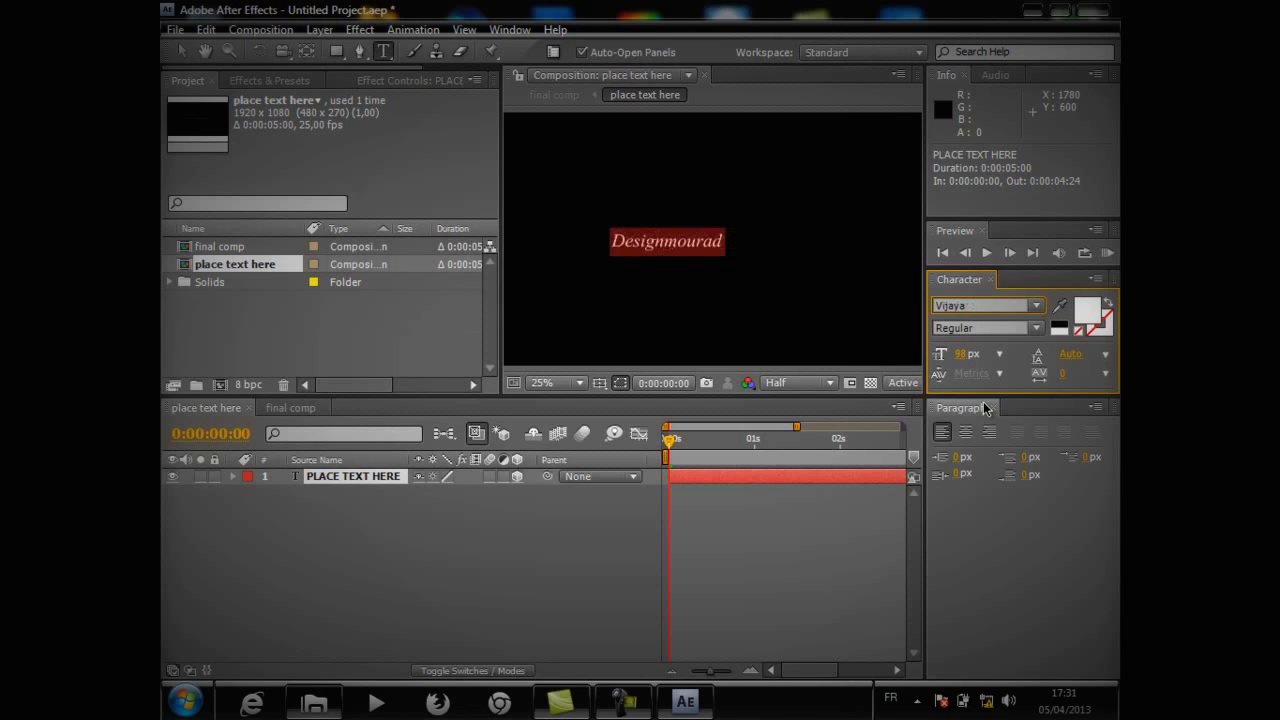
drag(965, 355, 1030, 356)
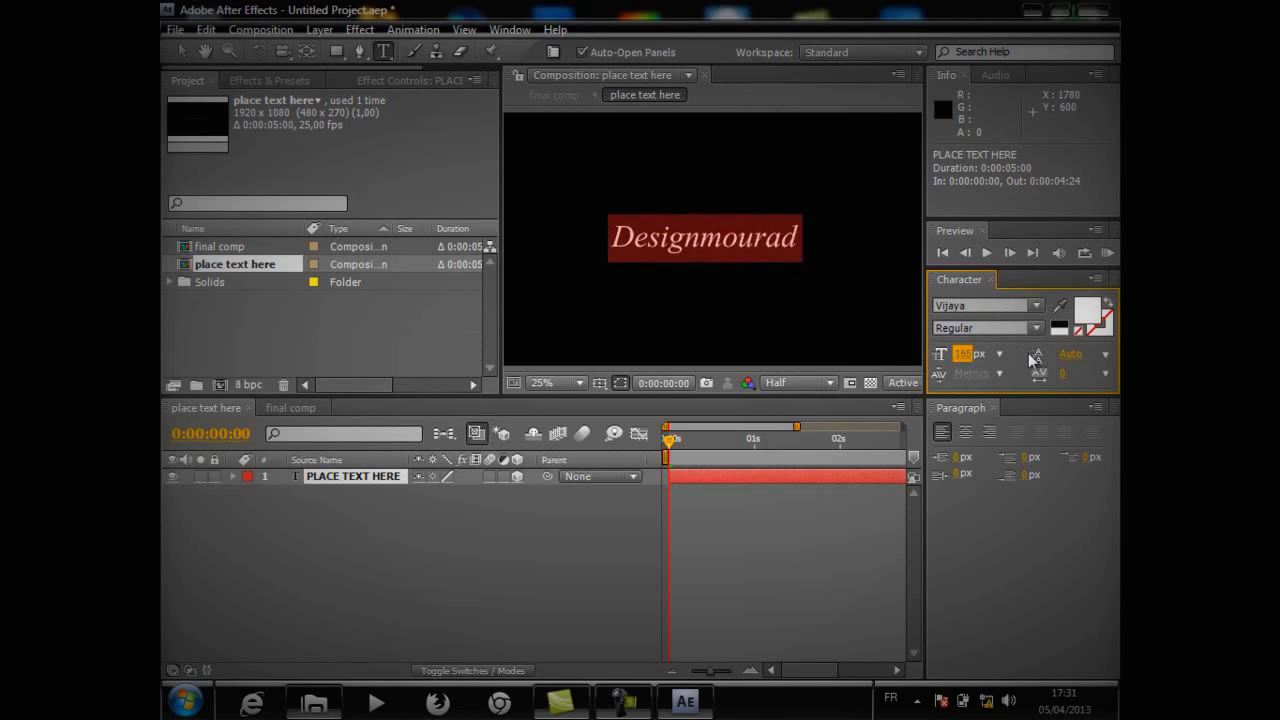
click(523, 601)
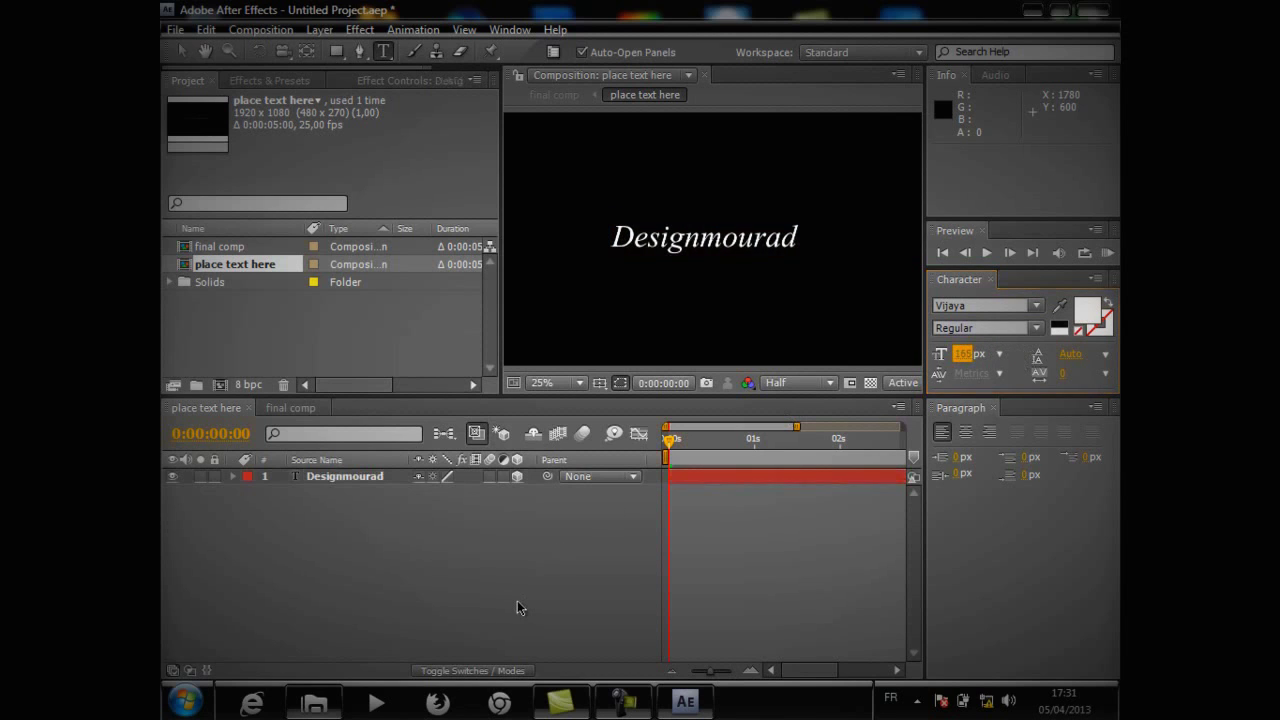
Step: In the final comp, select the particles layer and jump to 0:00:00:14 to see the sparks
click(306, 415)
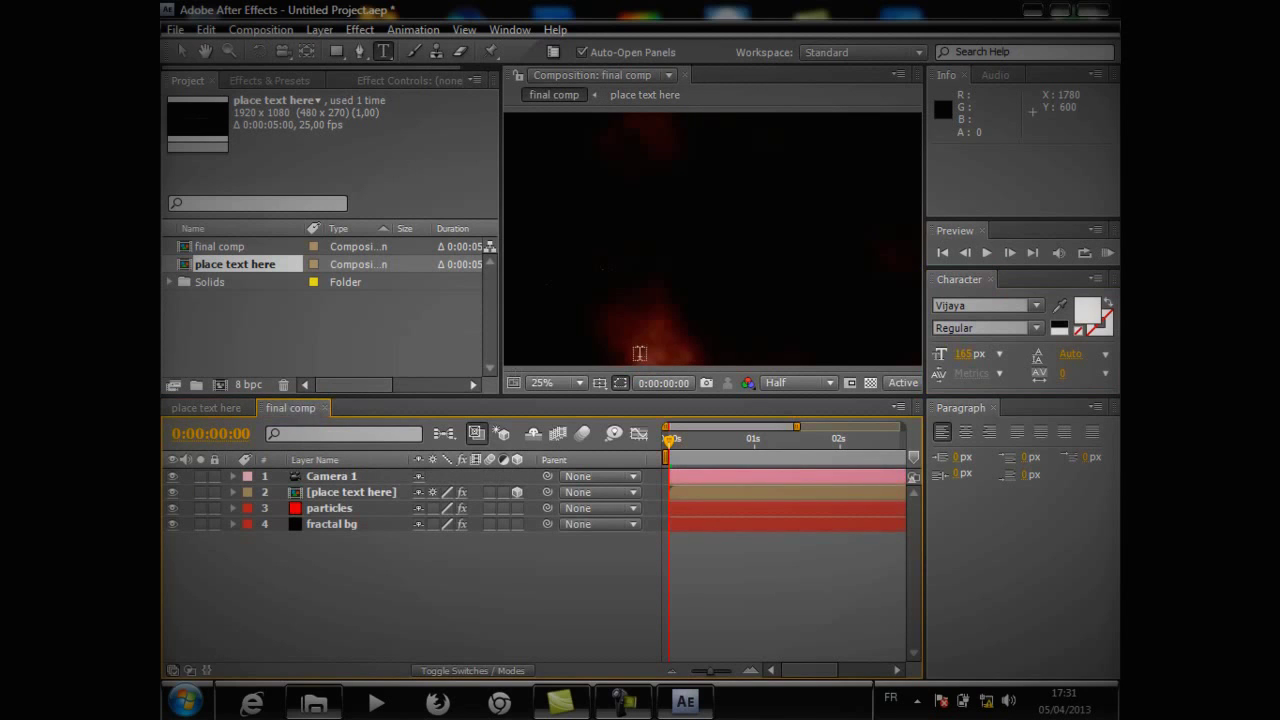
click(323, 512)
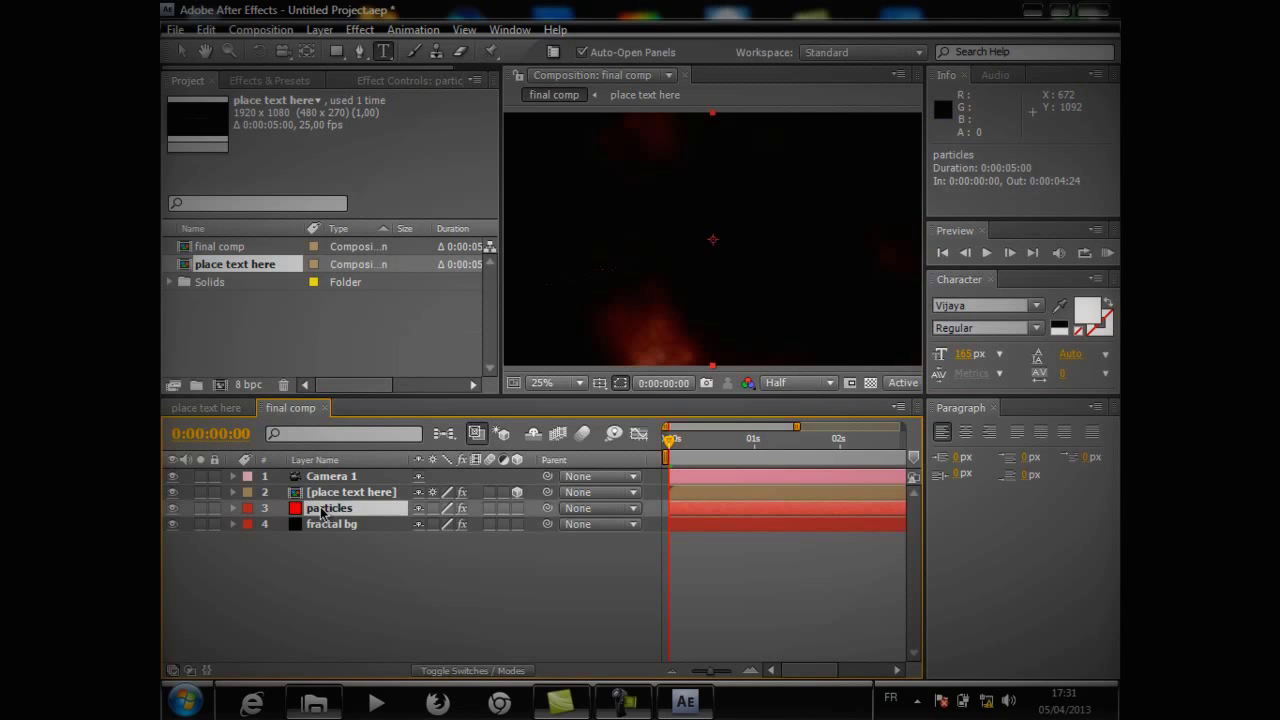
click(716, 440)
Step: Open the fractal bg layer's effects, collapsing Fractal Noise and expanding the Tritone settings
double_click(331, 524)
click(172, 117)
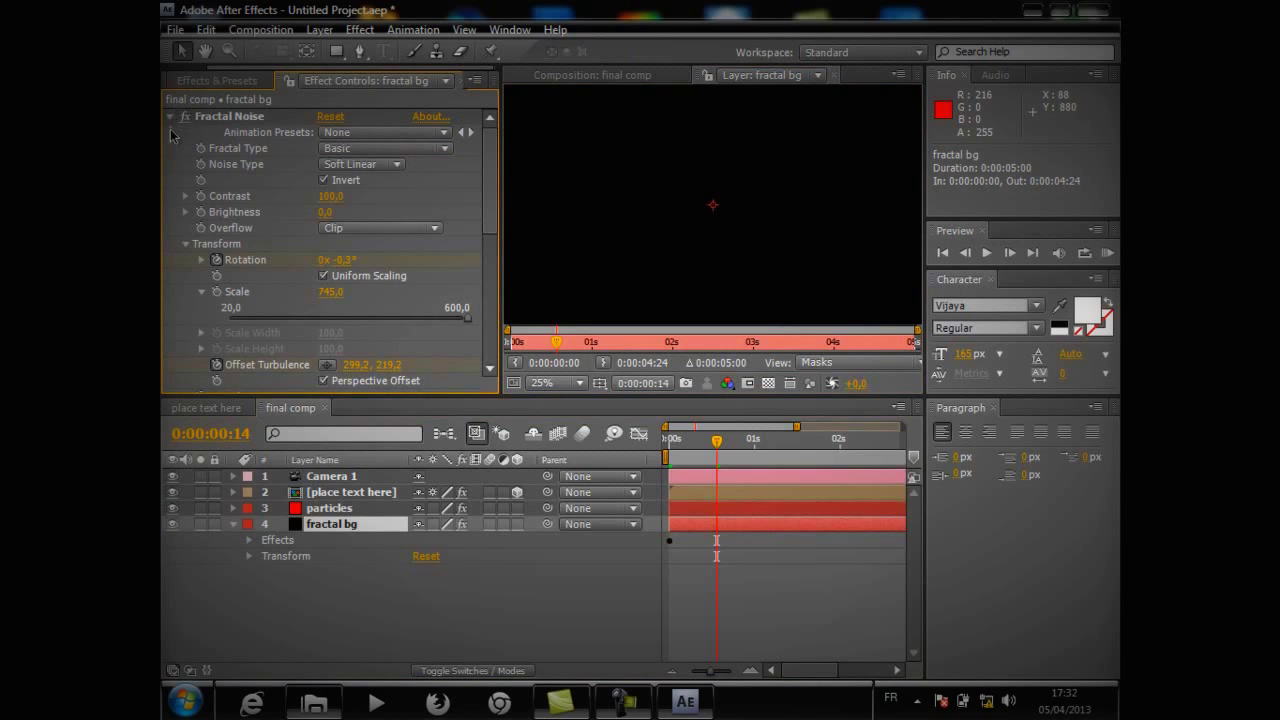
click(170, 117)
click(170, 133)
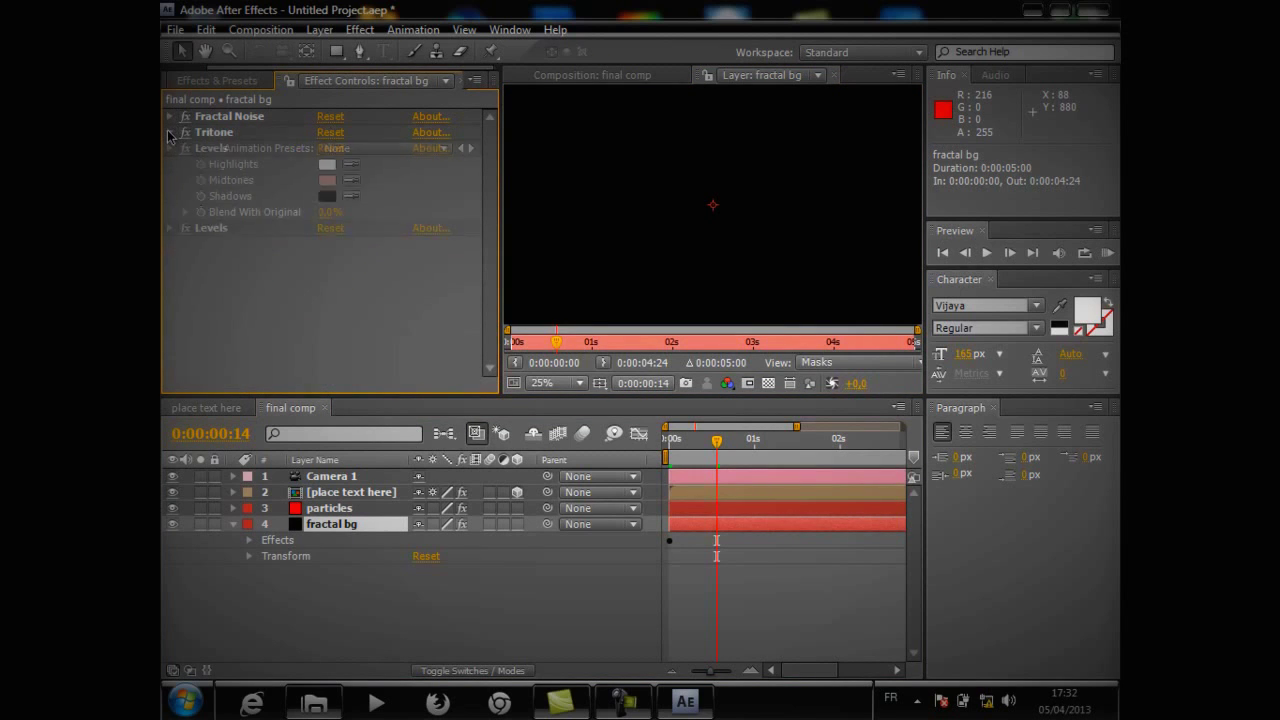
click(170, 133)
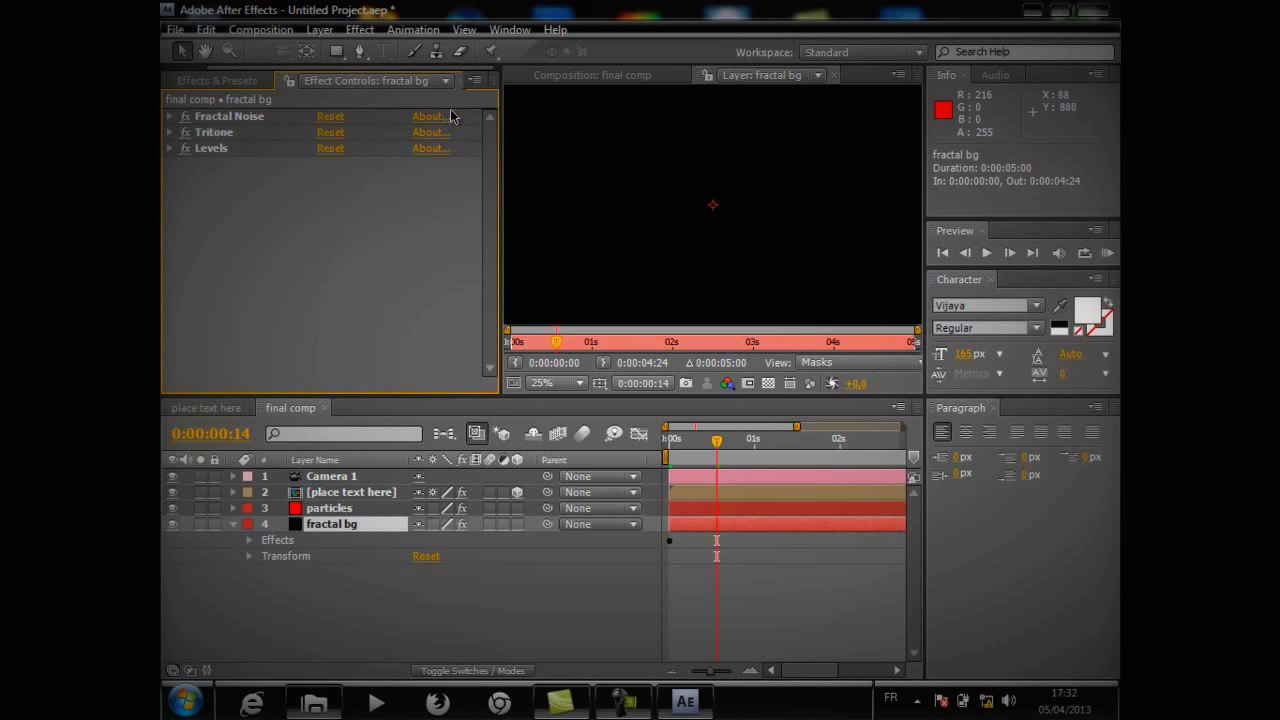
Step: Show the final comp in the viewer and rewind it to 0:00:00:00
click(596, 75)
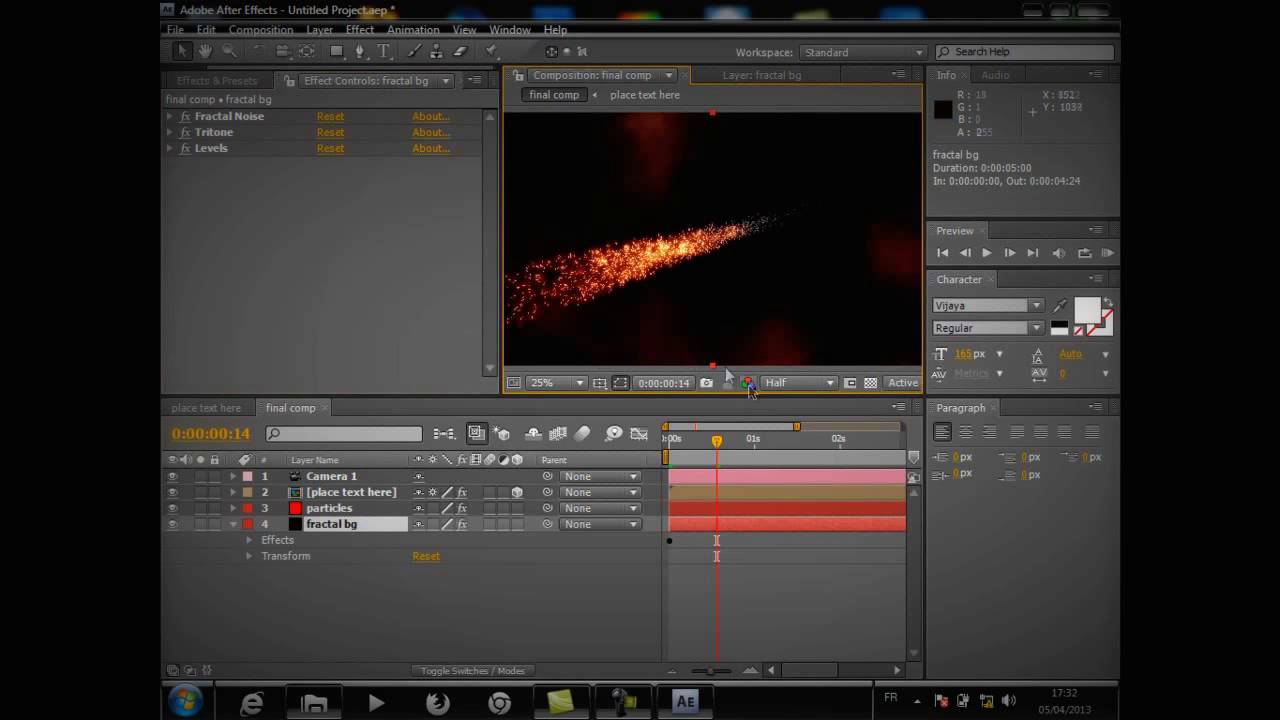
click(714, 441)
click(668, 441)
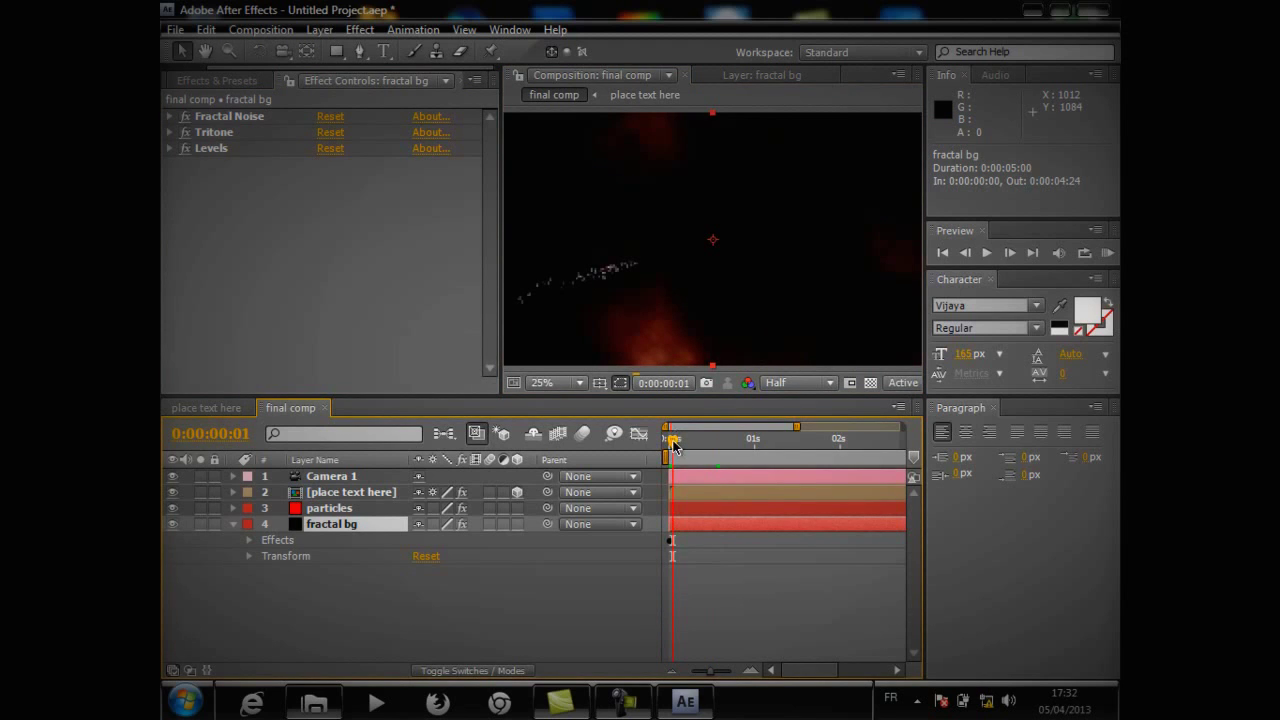
click(986, 252)
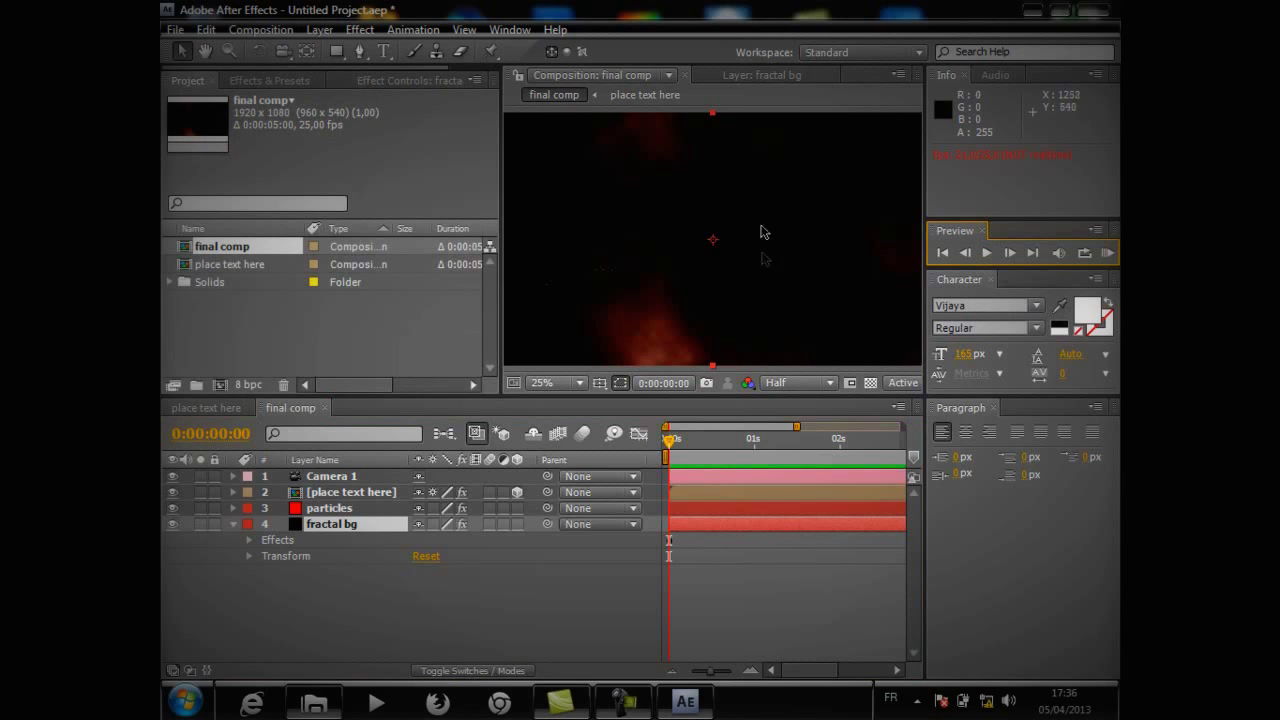
Step: Play and scrub the intro preview, stopping at 0:00:02:09 amid the sparks
click(986, 252)
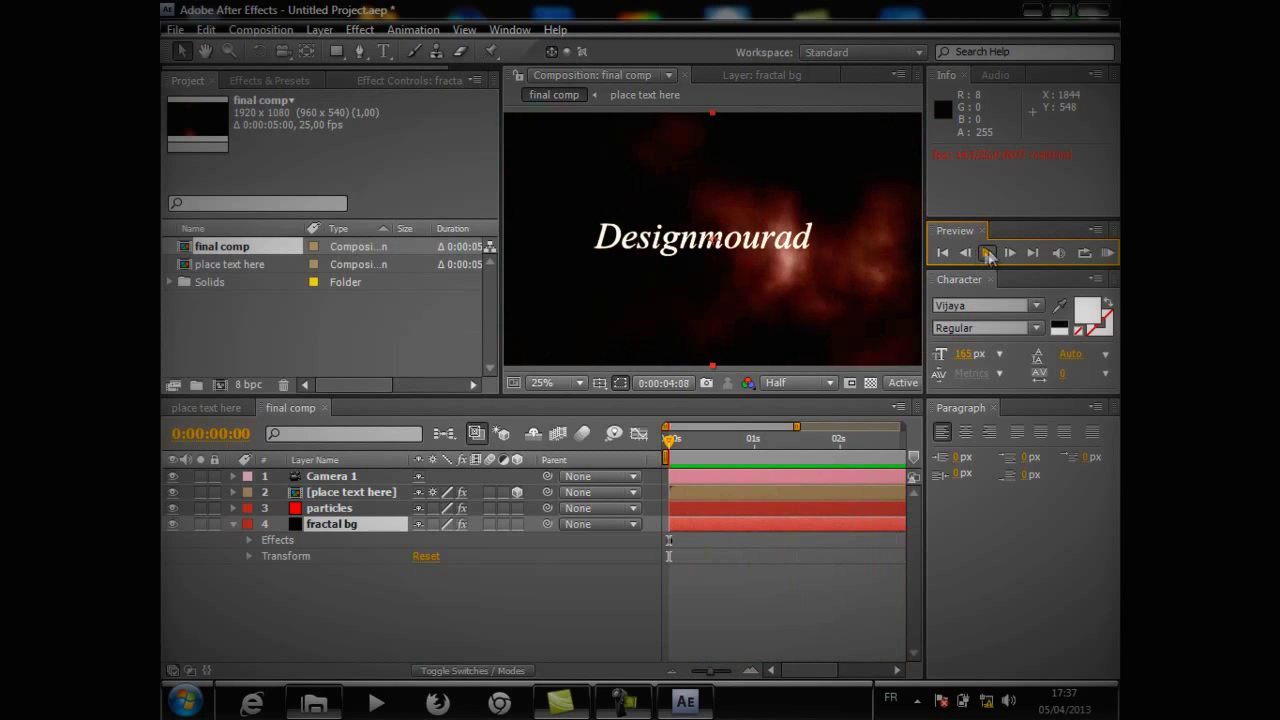
click(988, 254)
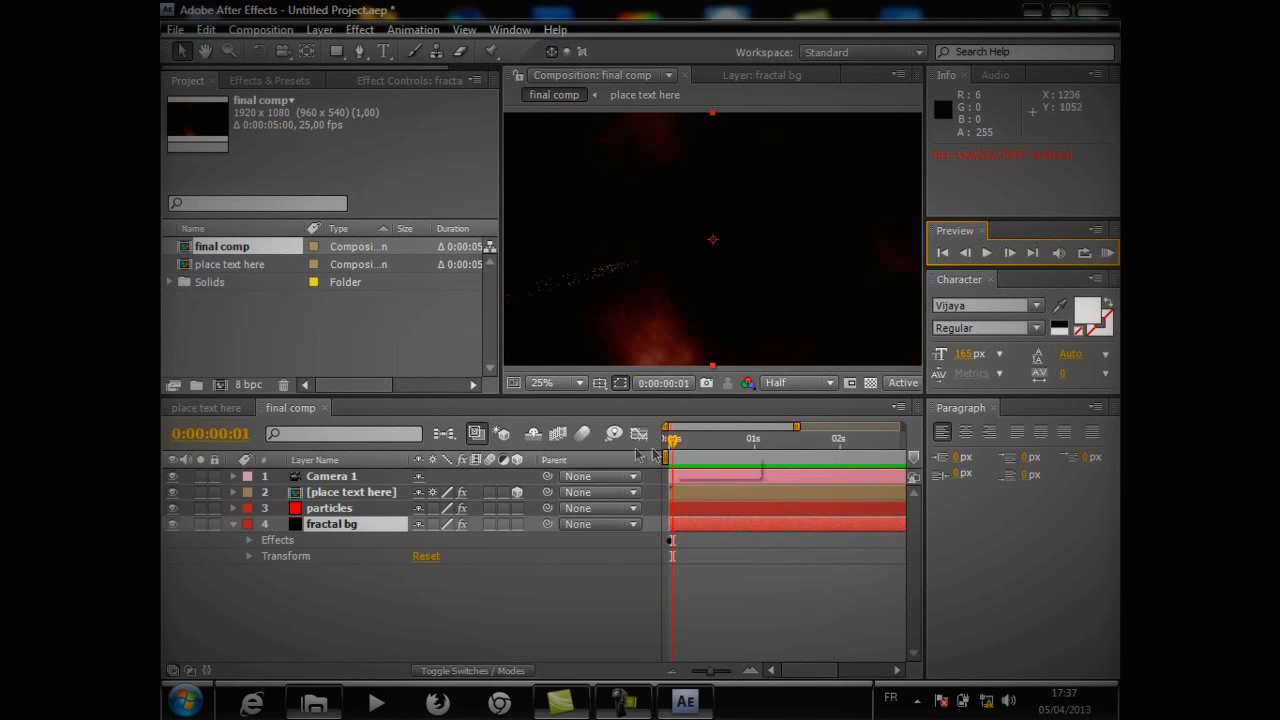
mouse_move(672, 443)
mouse_down()
mouse_move(893, 455)
mouse_move(758, 468)
mouse_up()
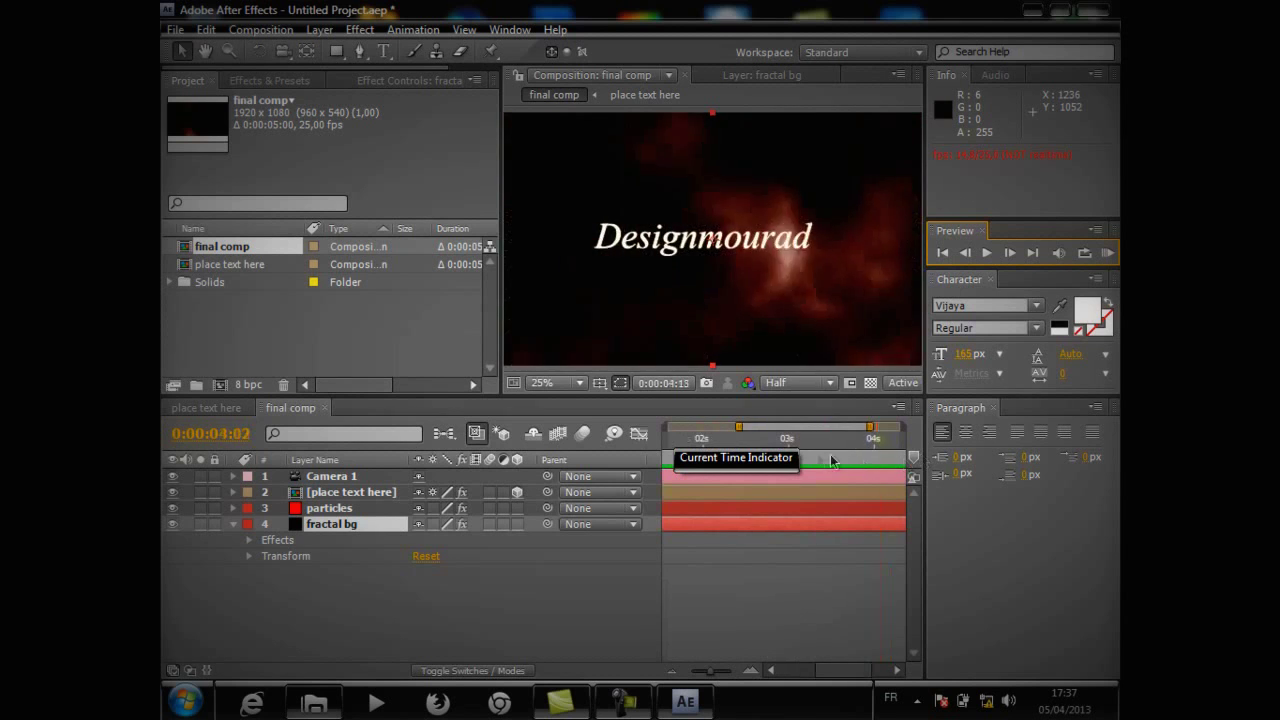
key(space)
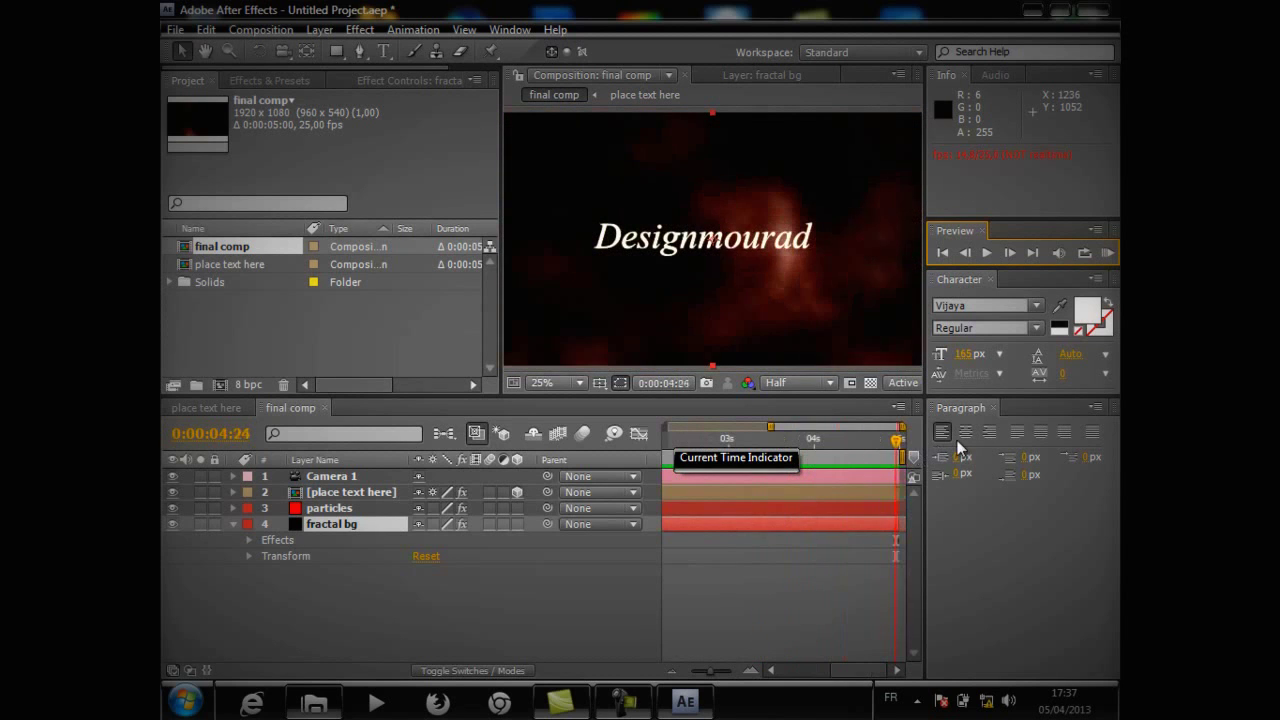
drag(764, 461, 676, 457)
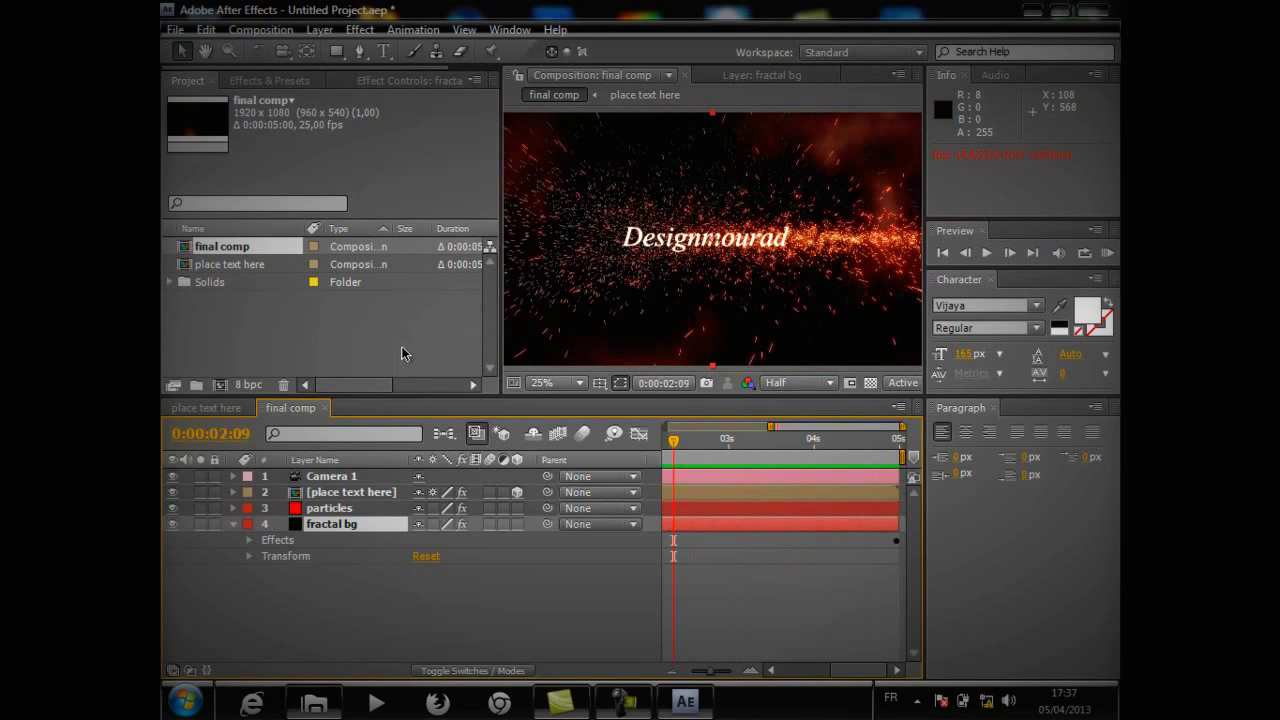
Step: Focus the project list on final comp and open the preview resolution choices
click(384, 51)
click(229, 254)
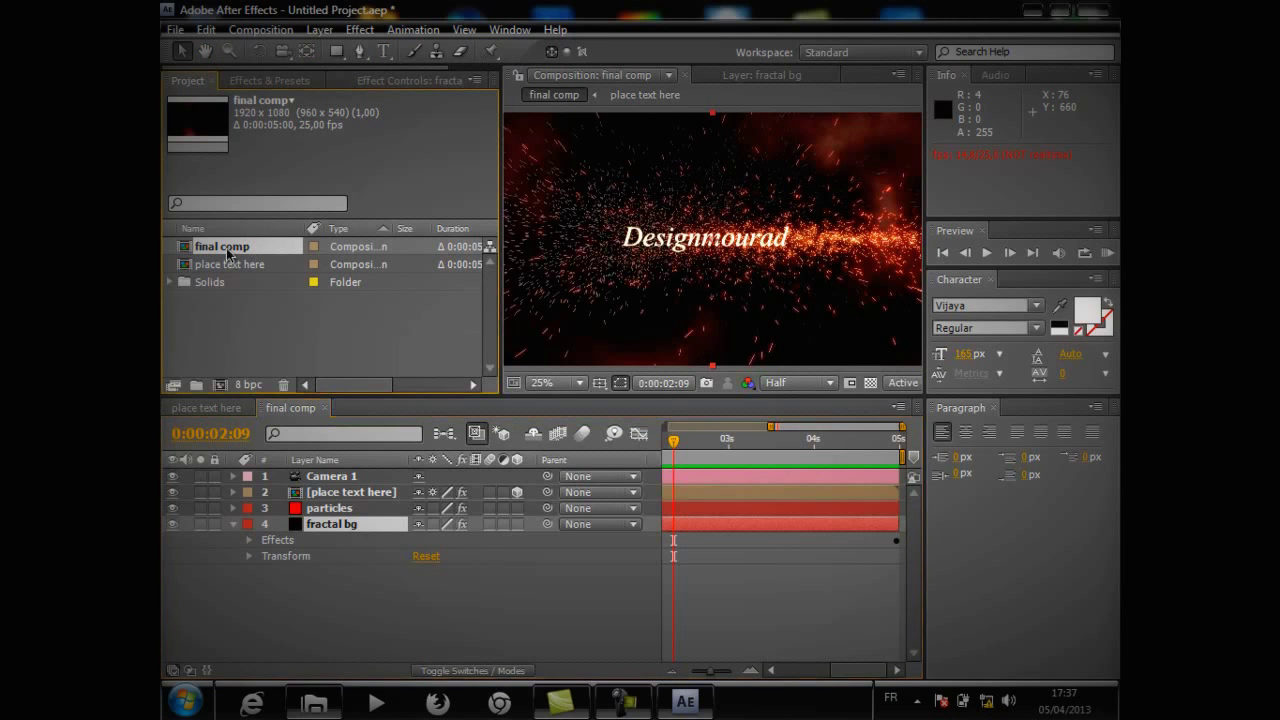
click(831, 382)
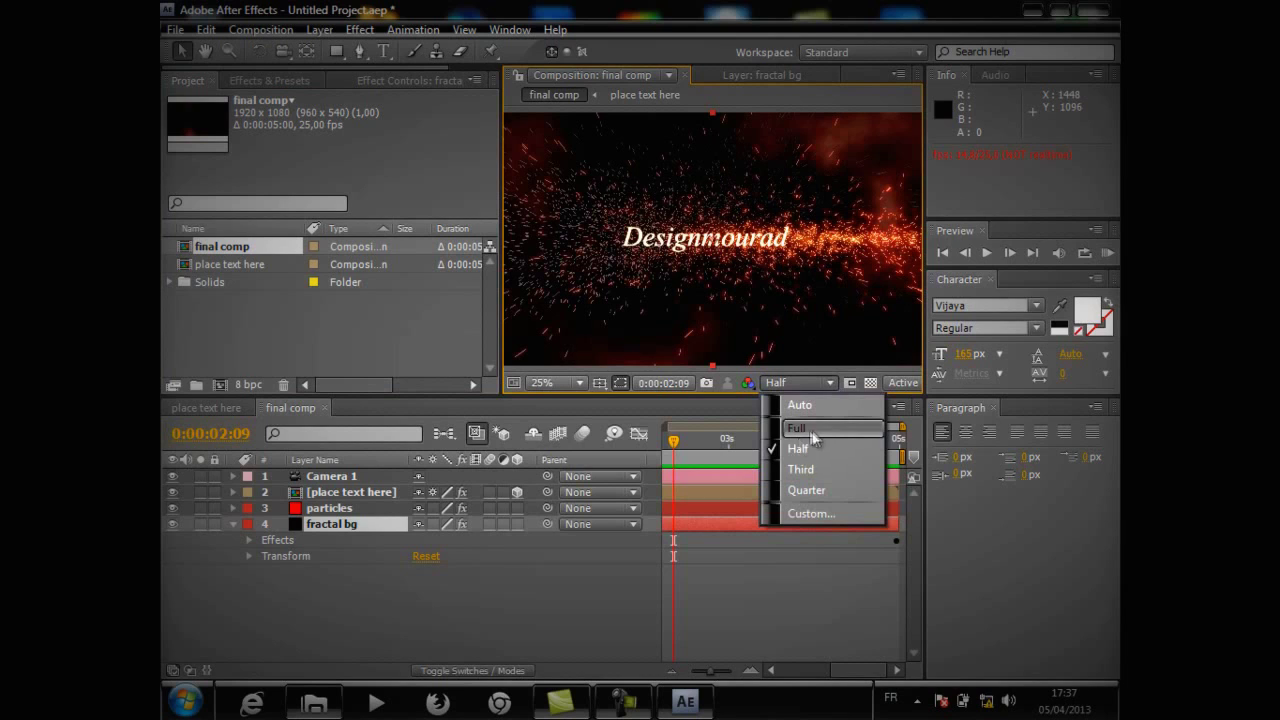
Step: Set the viewer to Full resolution and export final comp as AVI, accepting the AVI settings
click(816, 428)
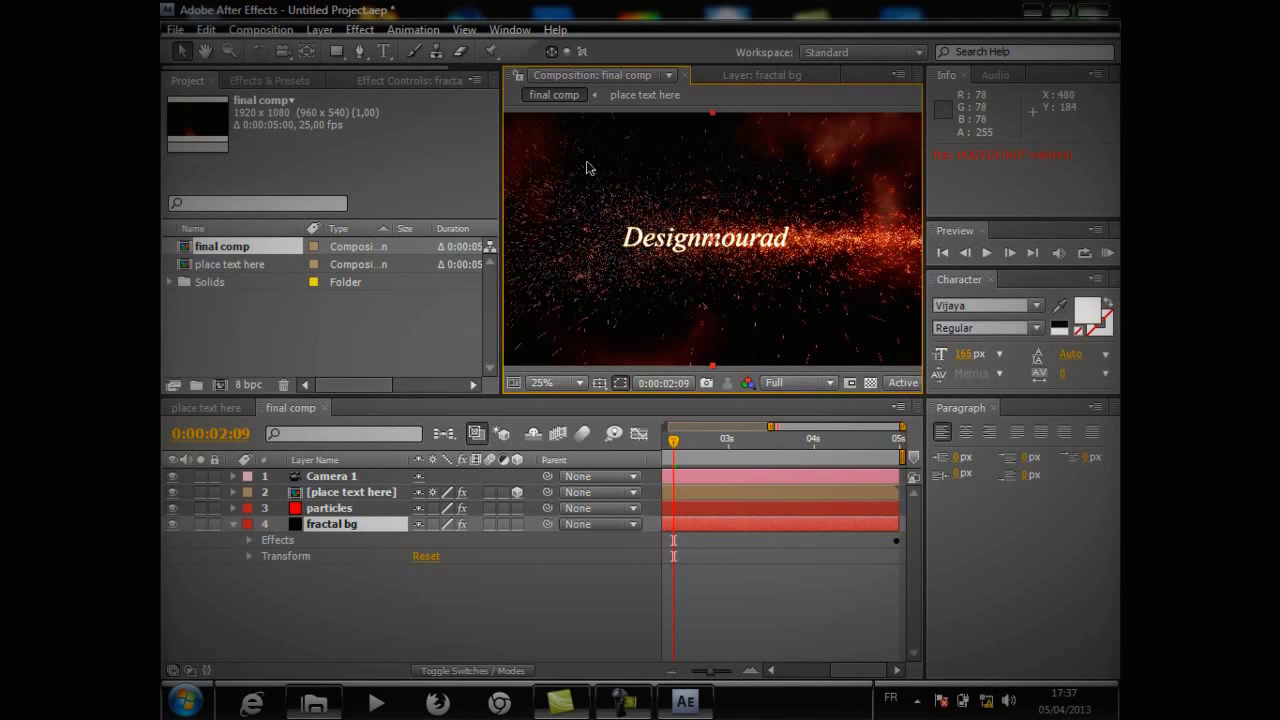
click(176, 30)
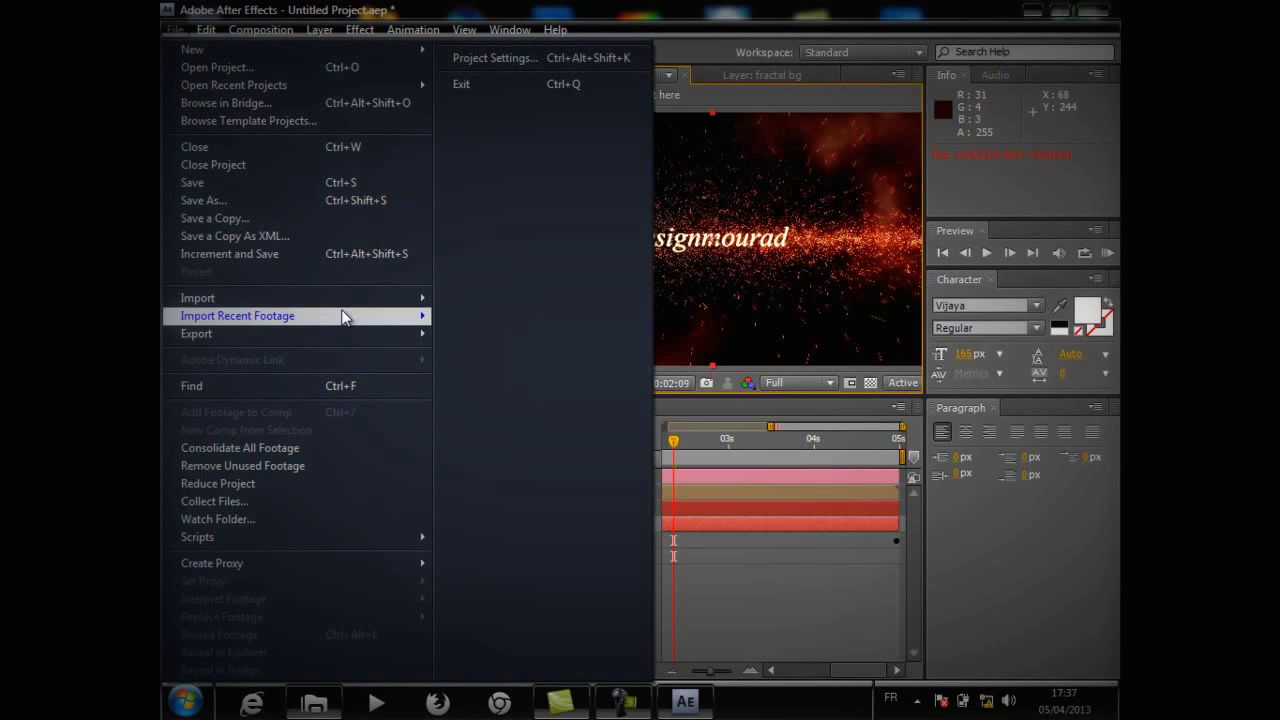
mouse_move(394, 336)
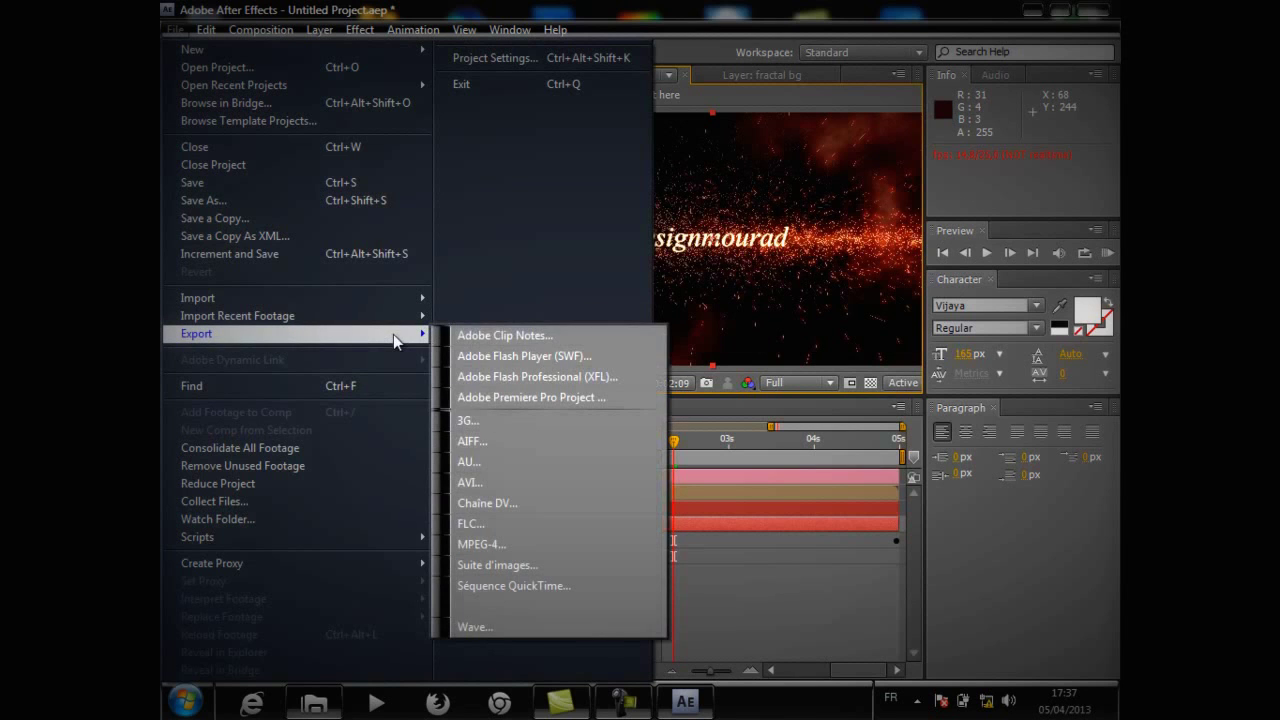
click(514, 479)
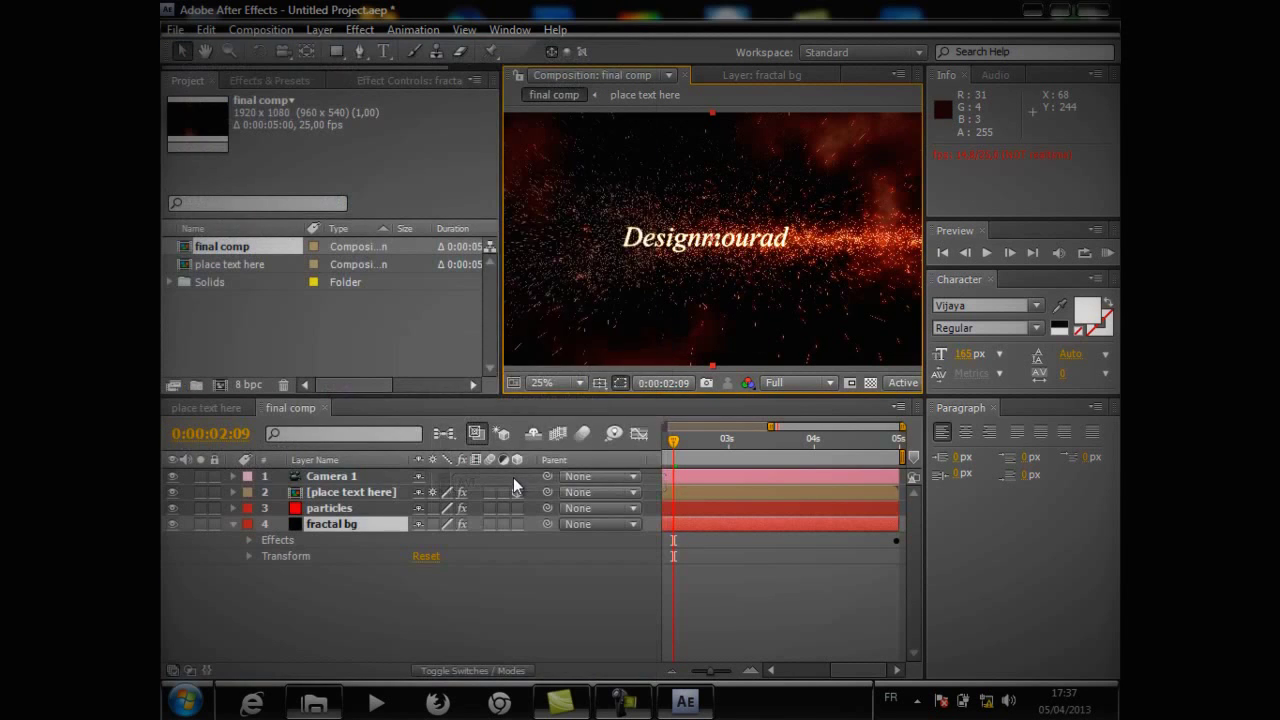
click(738, 398)
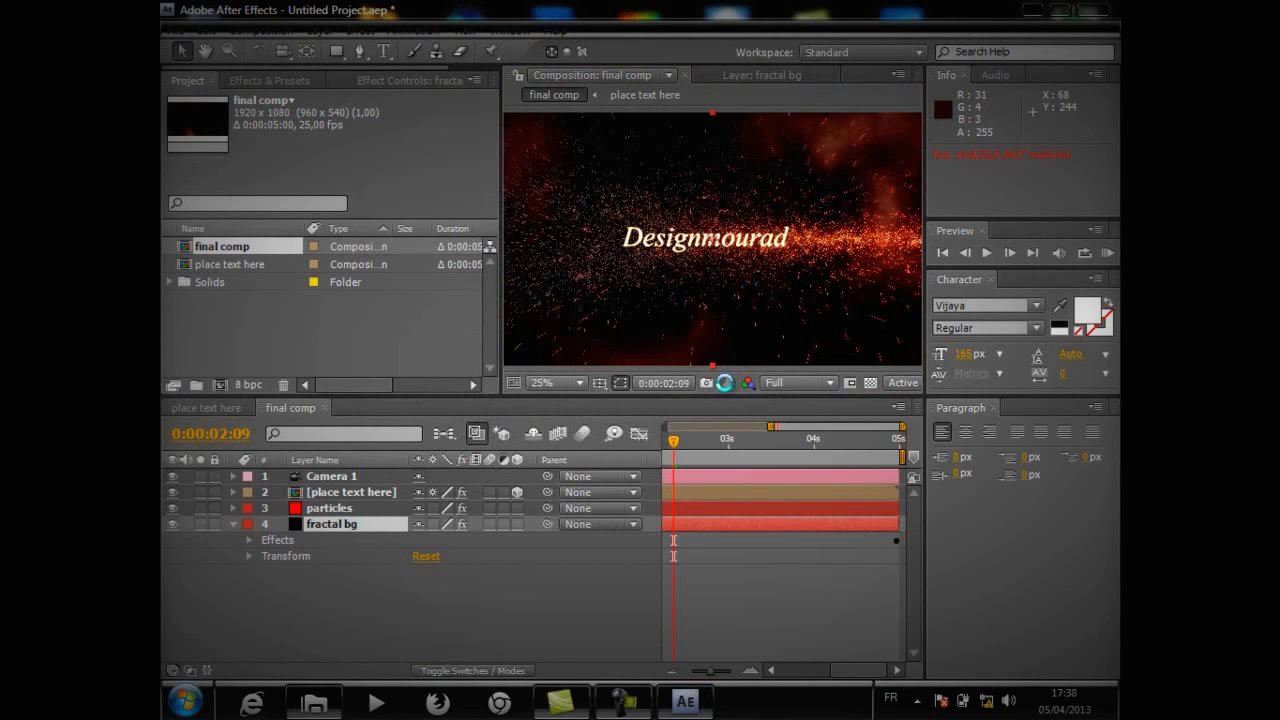
key(ctrl+m)
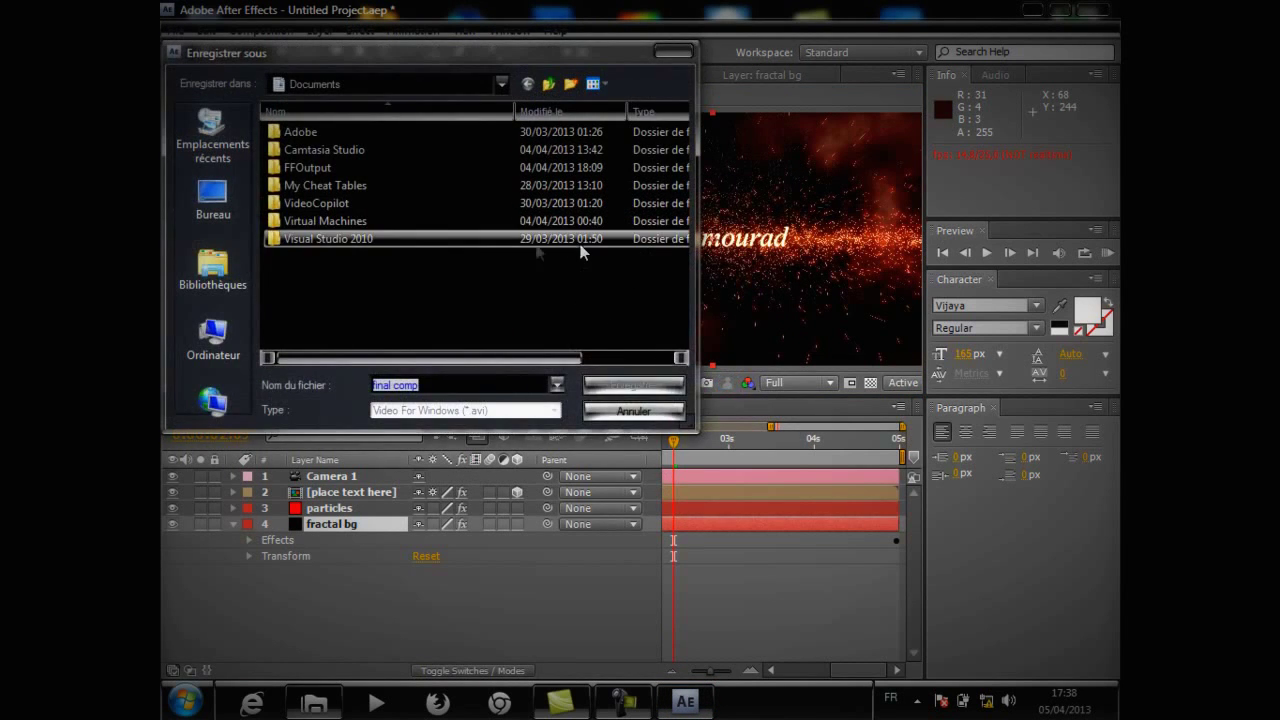
Step: Export the AVI to the Desktop as '1 intro after effect', then quit After Effects
click(213, 213)
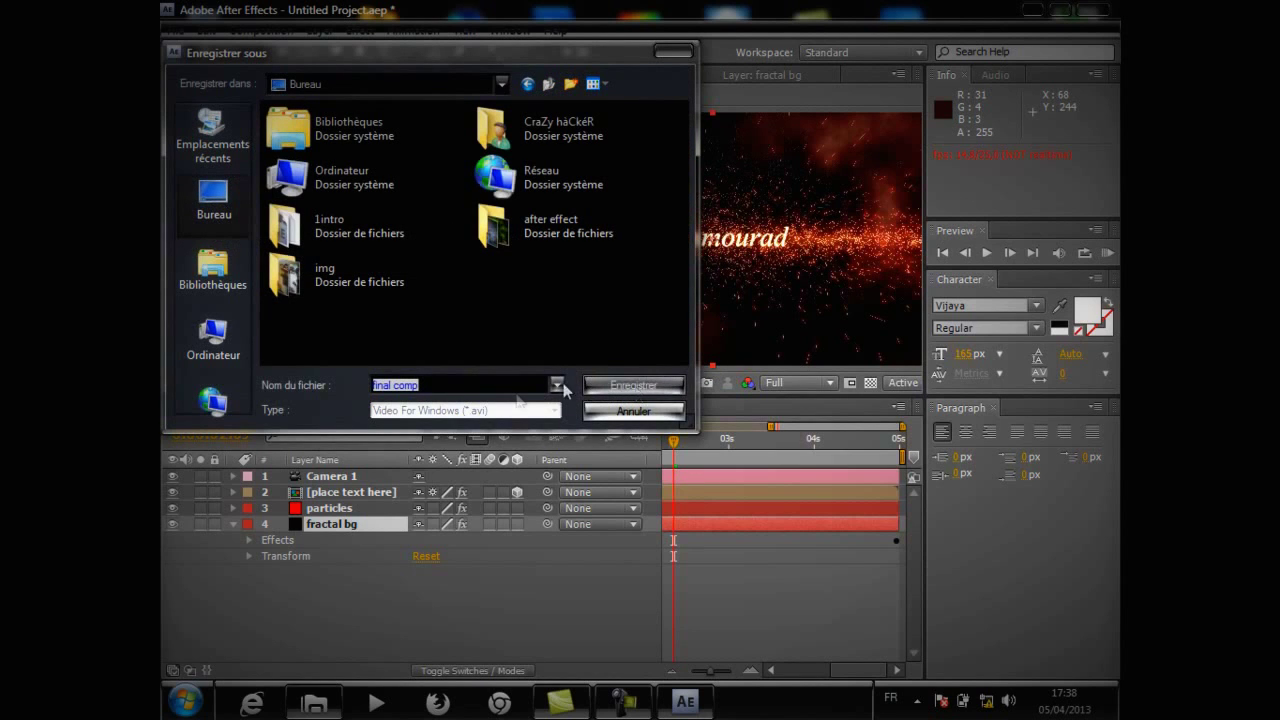
text(1 intro after)
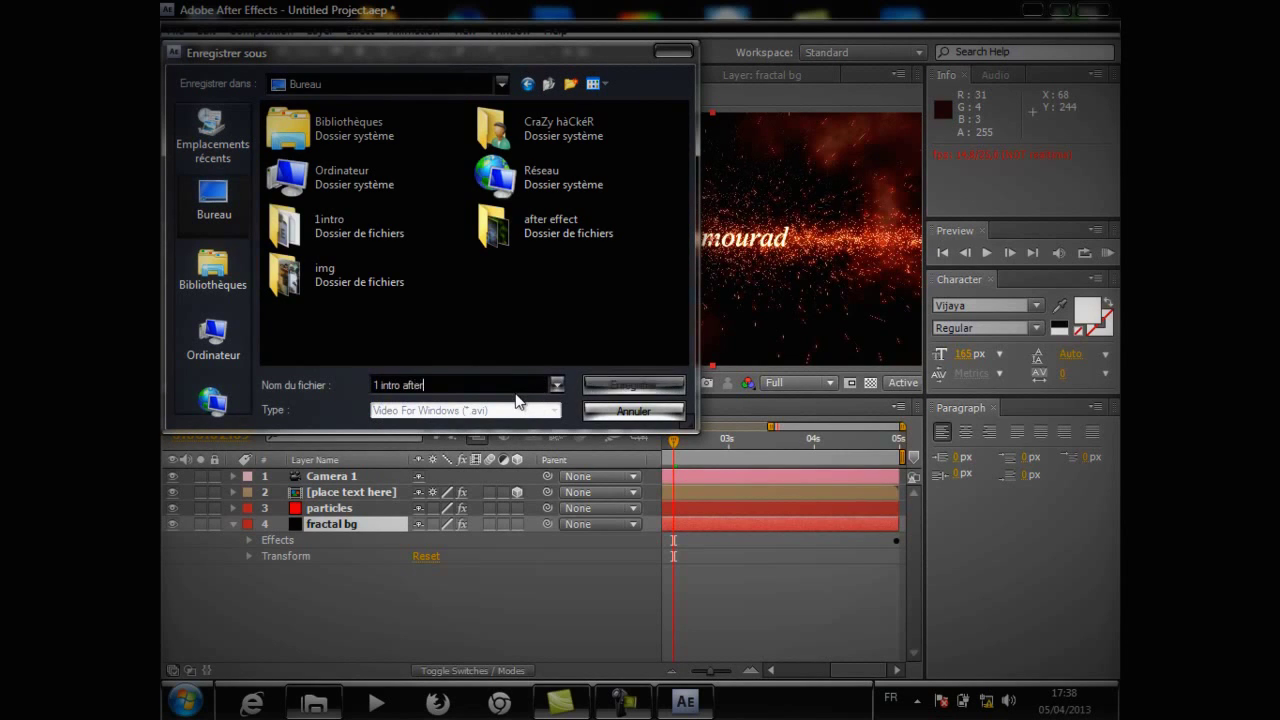
text( effect)
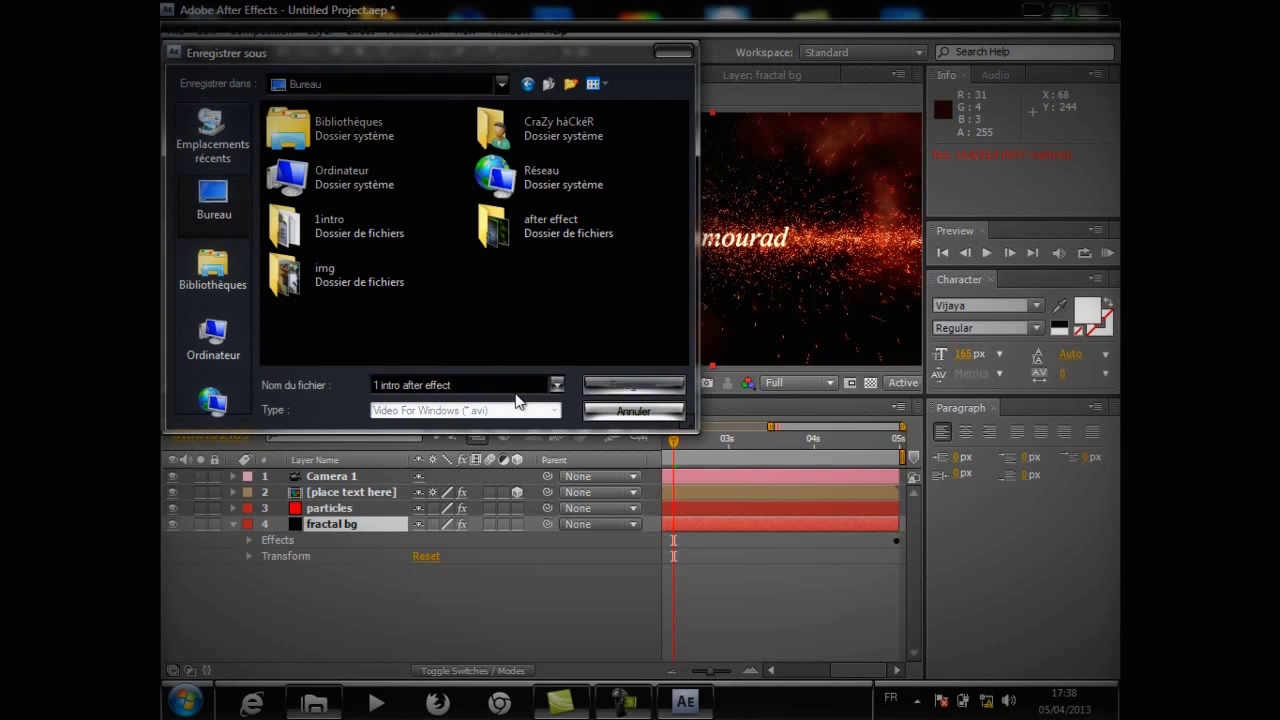
click(637, 387)
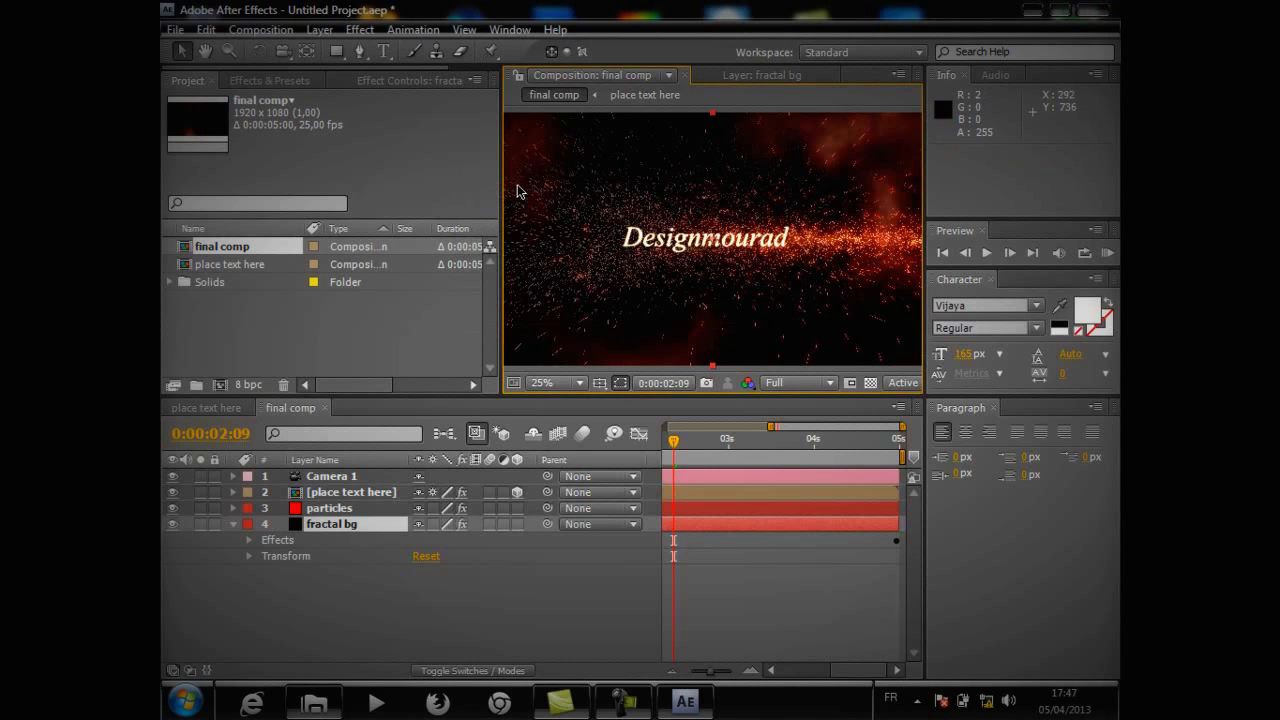
click(1087, 12)
Step: Discard the project changes and drag '1 intro after effect.avi' onto KMPlayer
click(606, 379)
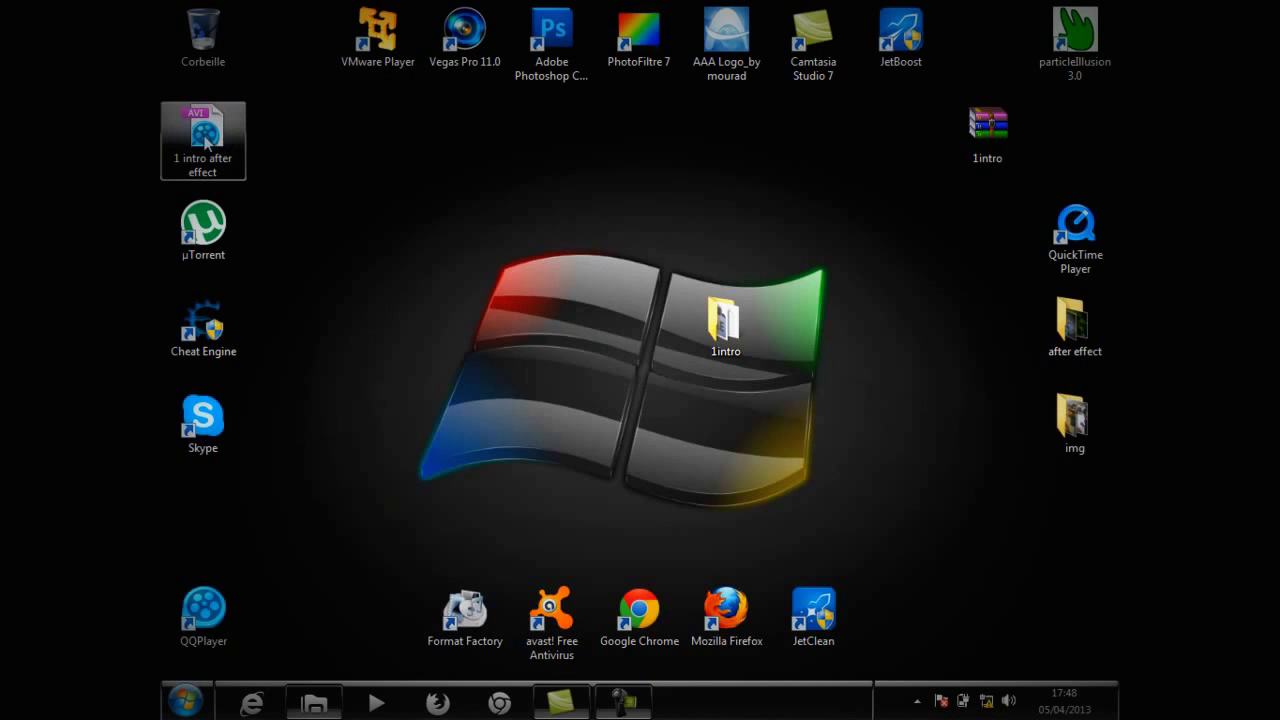
drag(208, 138, 558, 328)
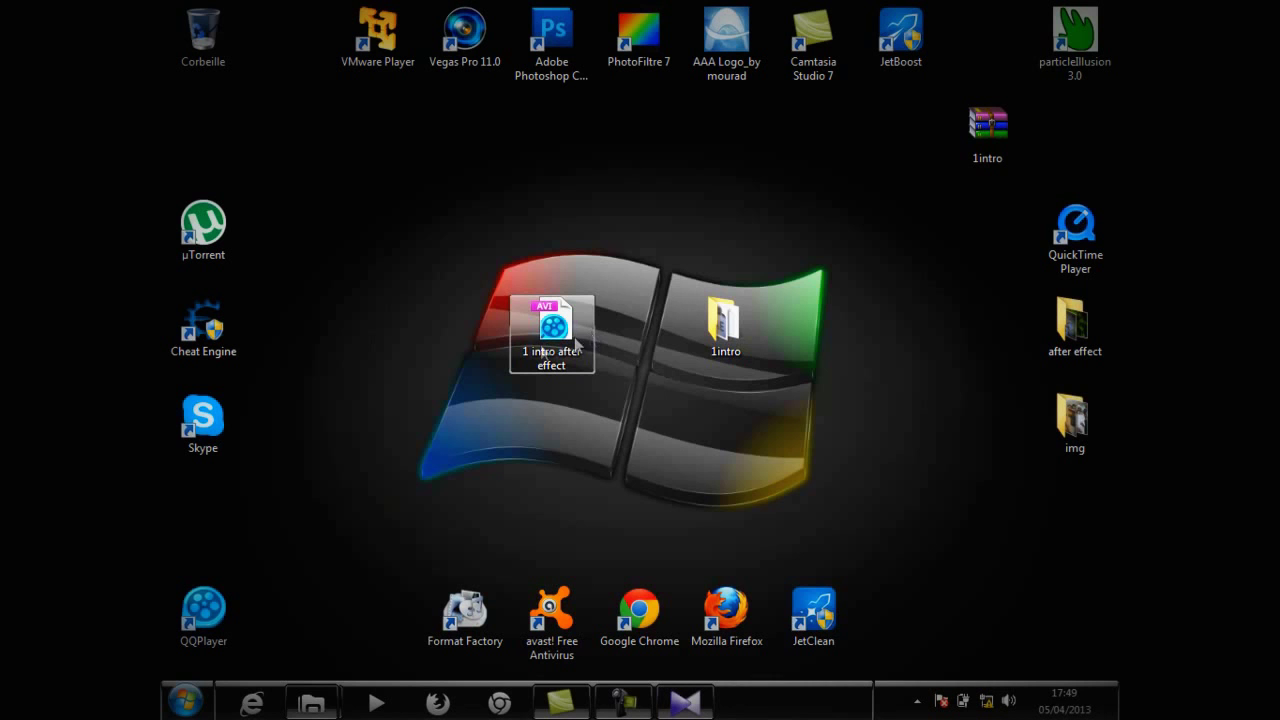
mouse_move(558, 328)
mouse_down()
mouse_move(672, 590)
mouse_move(713, 449)
mouse_up()
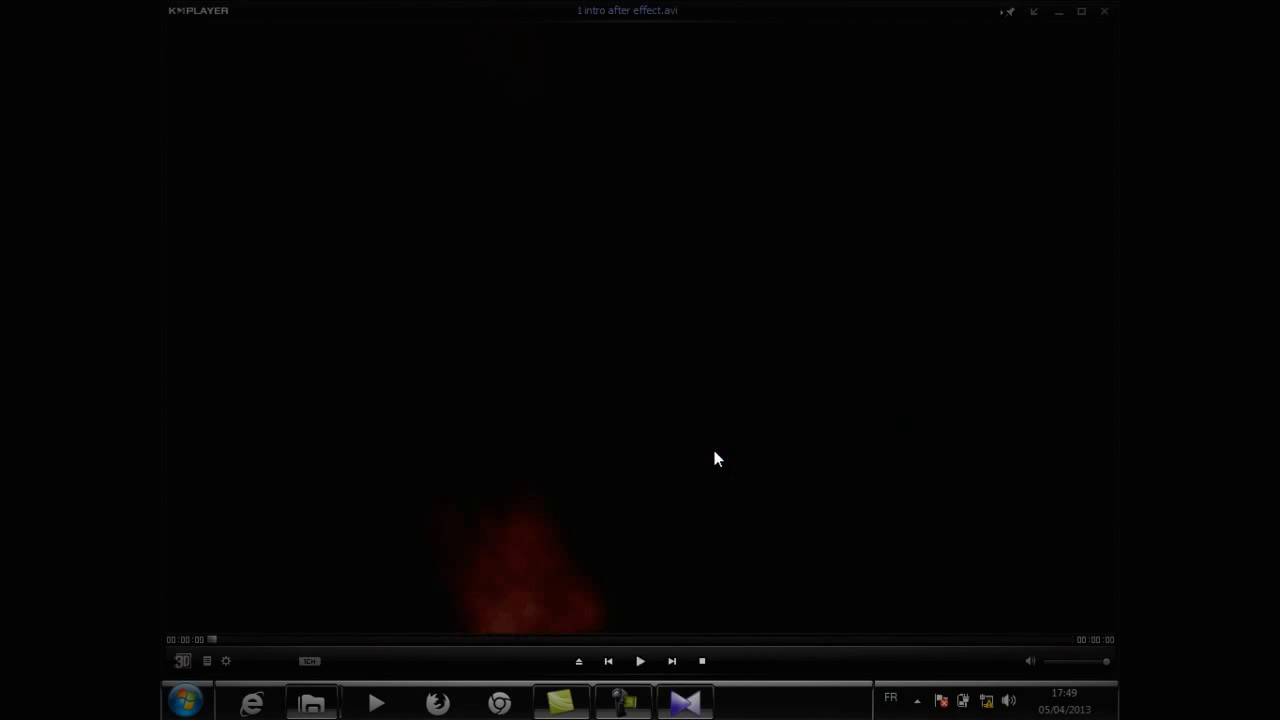
Step: Play, pause and resume the intro video in KMPlayer, then close the player
click(640, 661)
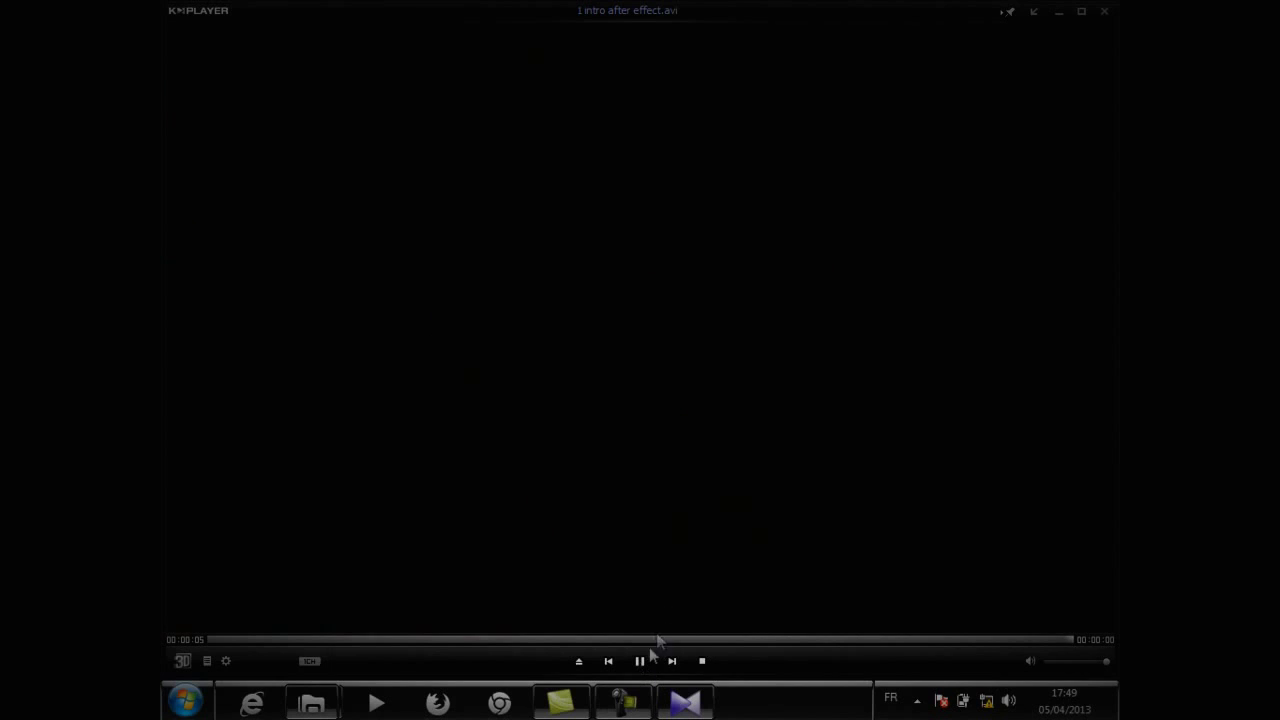
click(642, 661)
click(644, 661)
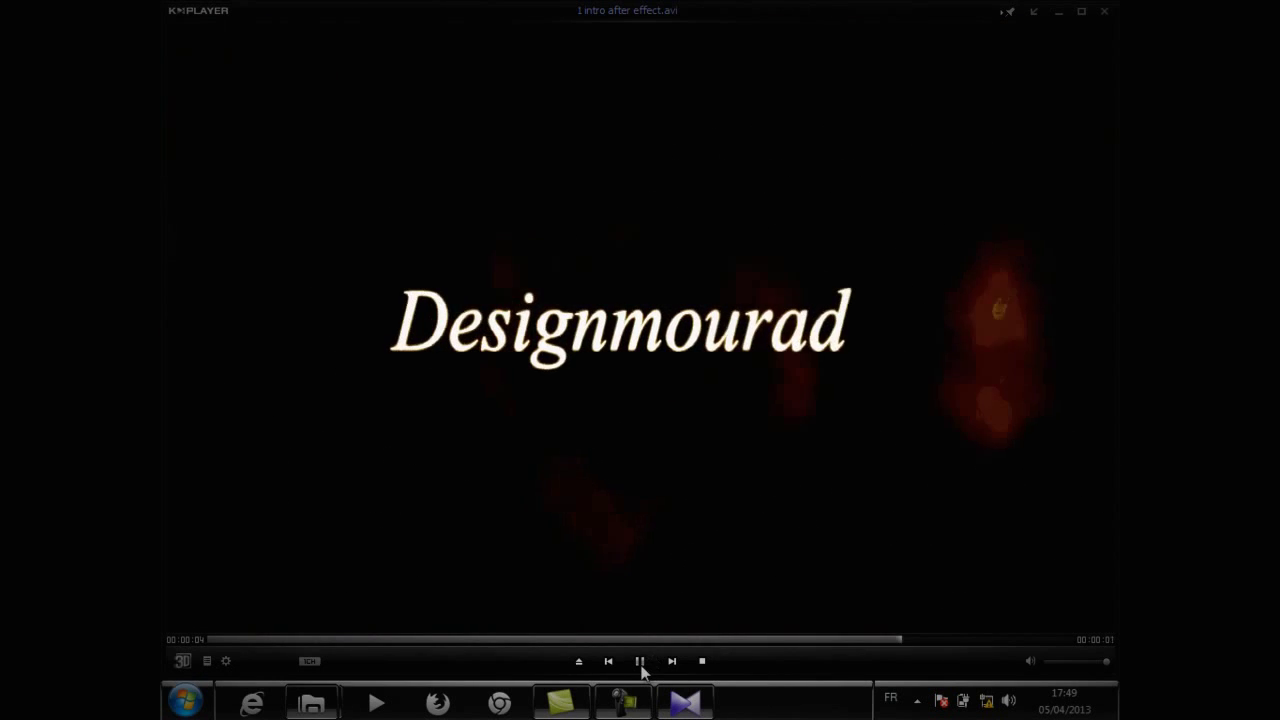
click(641, 663)
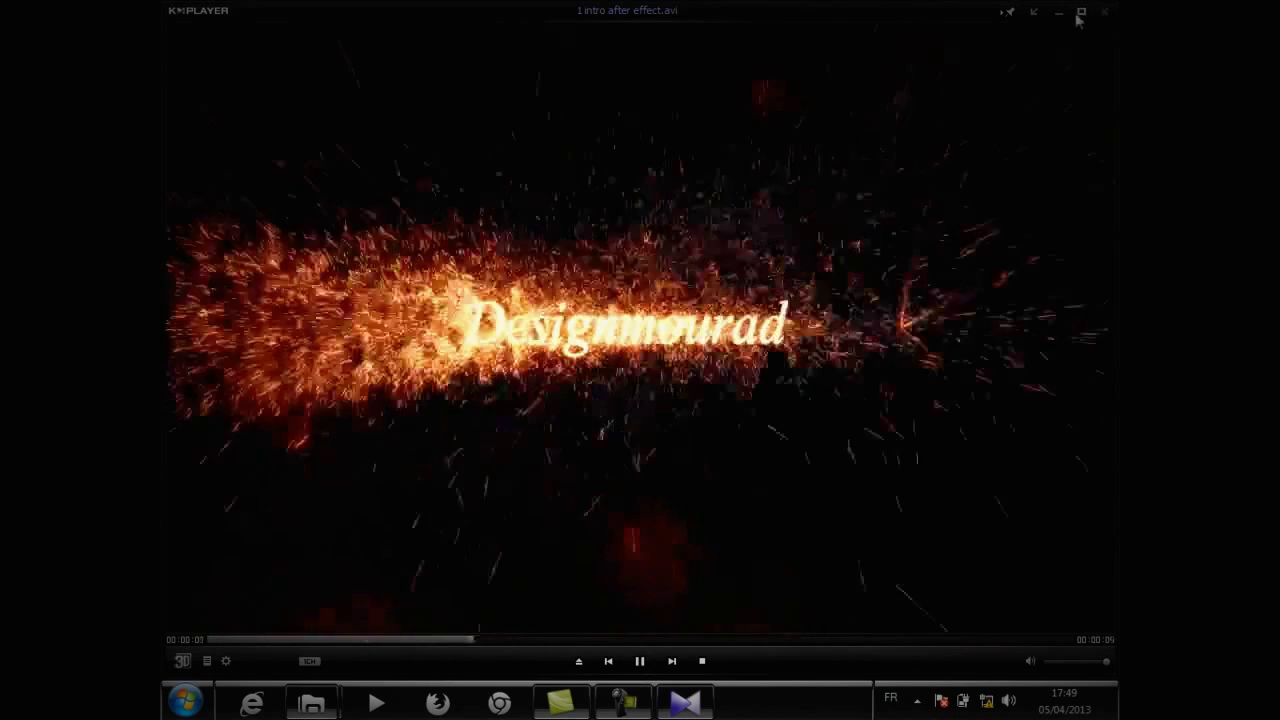
click(1102, 16)
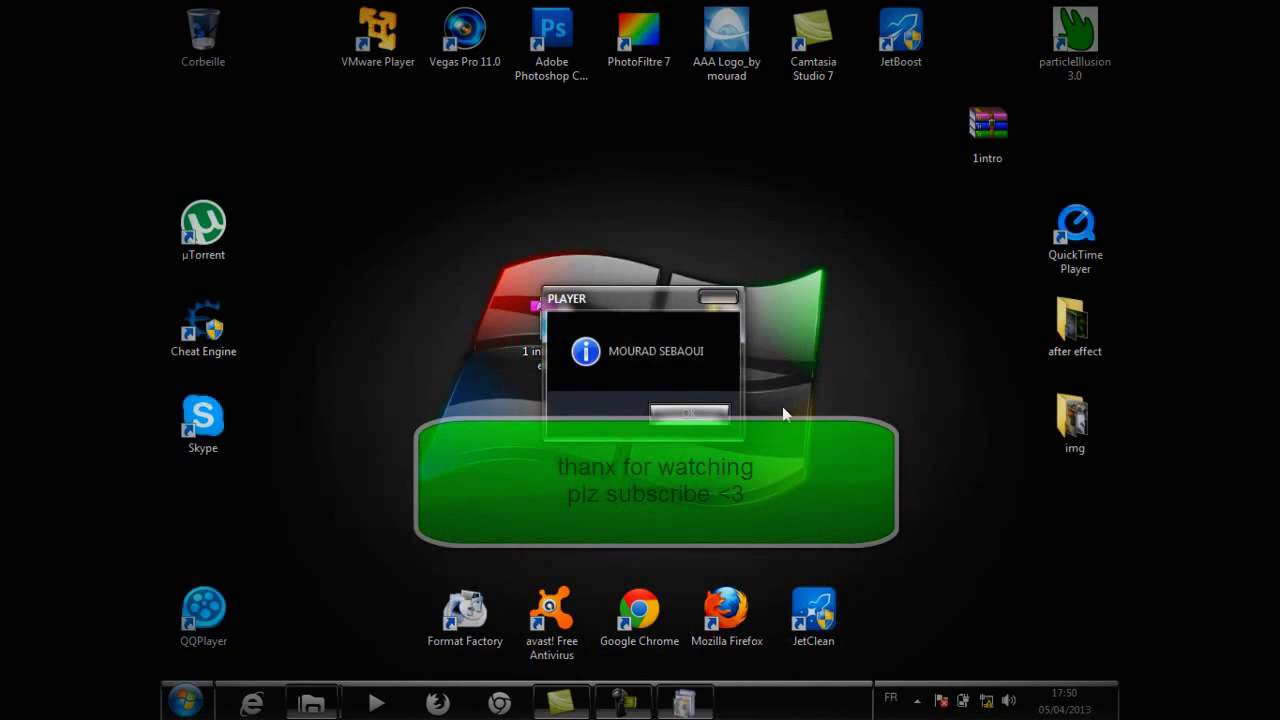
Step: Dismiss the PLAYER message box with OK
click(705, 419)
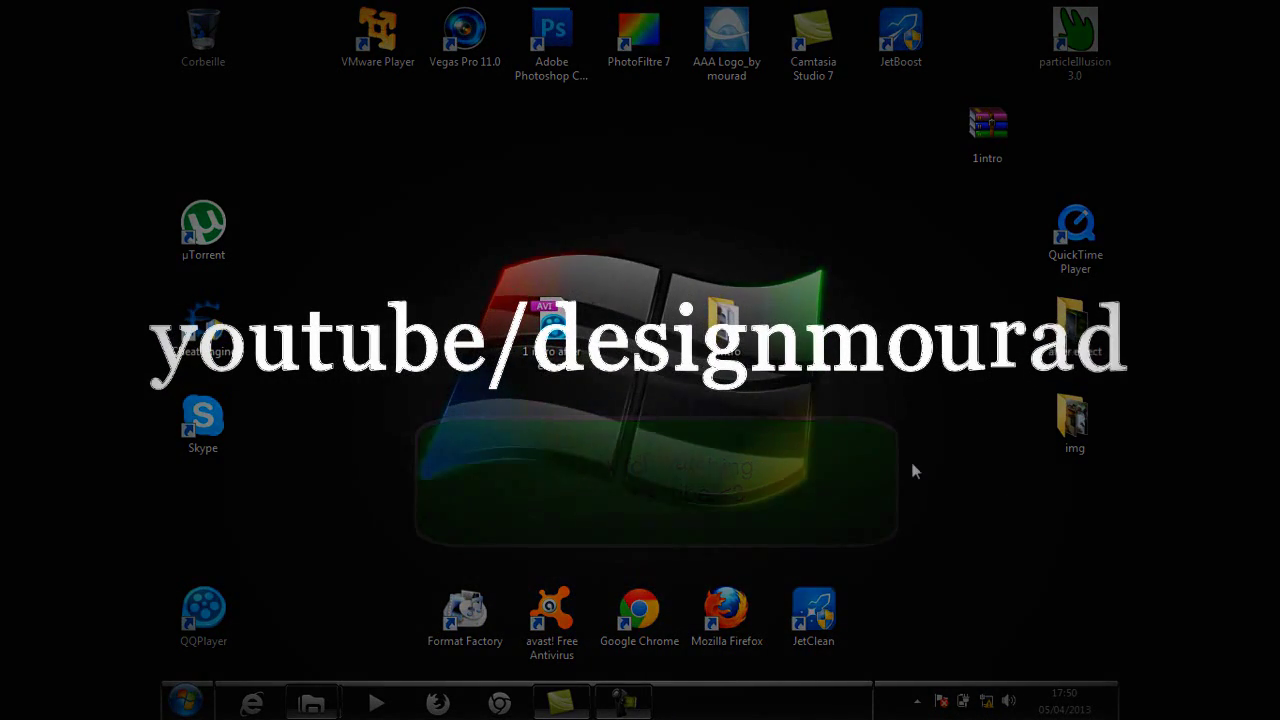